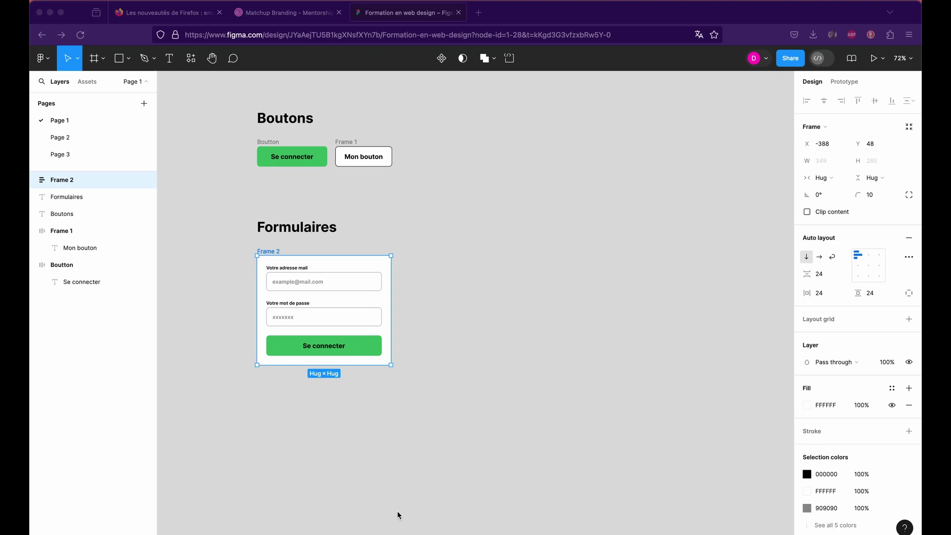
Copy the Formulaires heading to a spot below the login form
{"action": "scroll", "coordinate": [410, 277], "scroll_direction": "down", "scroll_amount": 2}
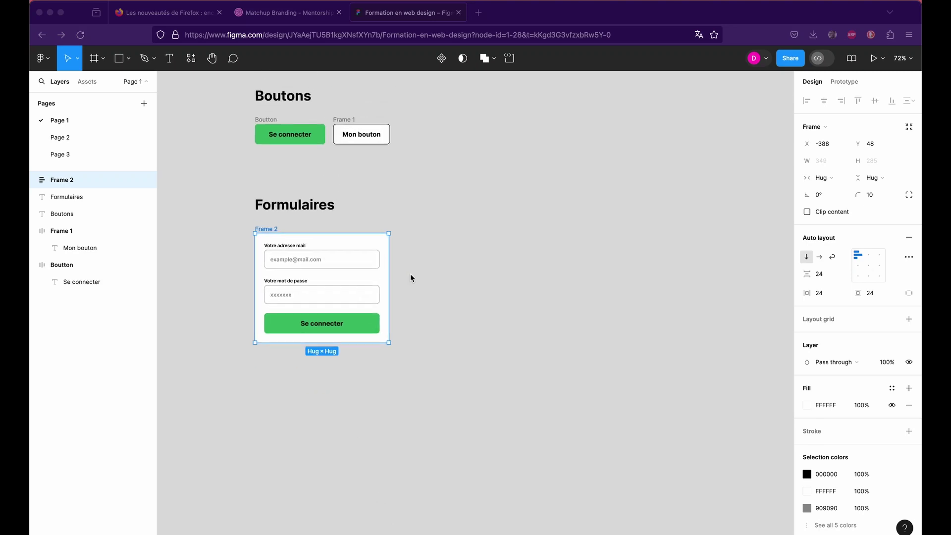
{"action": "scroll", "coordinate": [411, 278], "scroll_direction": "up", "scroll_amount": 2}
{"action": "scroll", "coordinate": [411, 278], "scroll_direction": "down", "scroll_amount": 3}
{"action": "scroll", "coordinate": [410, 278], "scroll_direction": "left", "scroll_amount": 2}
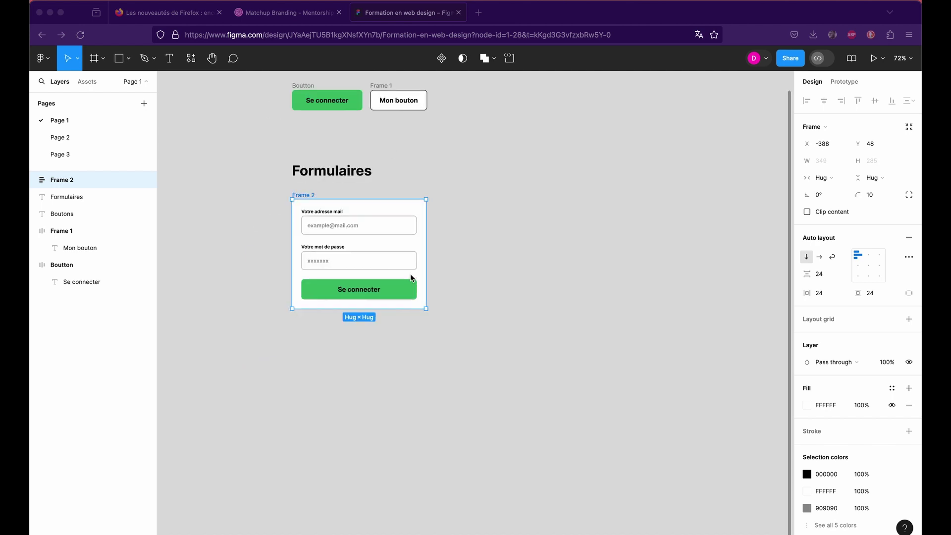
{"action": "scroll", "coordinate": [515, 336], "scroll_direction": "up", "scroll_amount": 5}
{"action": "scroll", "coordinate": [518, 336], "scroll_direction": "down", "scroll_amount": 3}
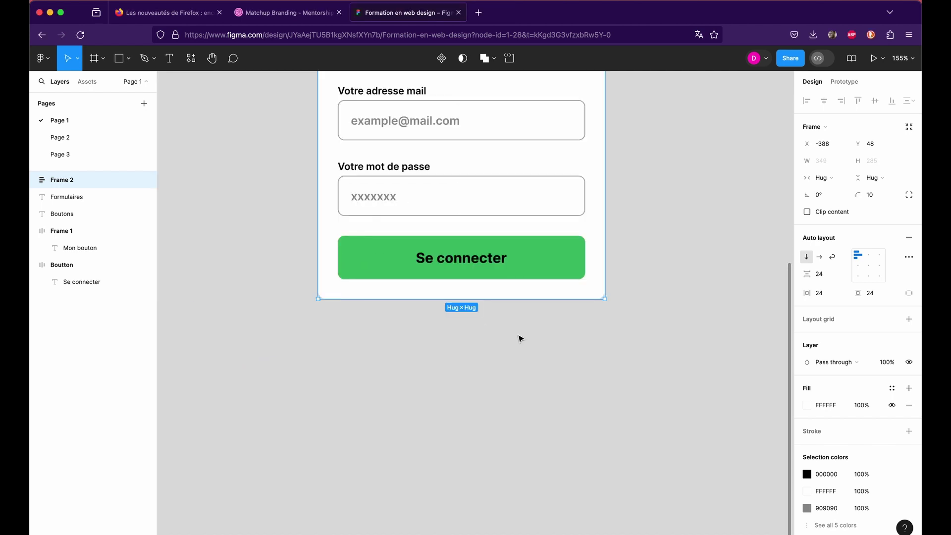
{"action": "scroll", "coordinate": [520, 339], "scroll_direction": "down", "scroll_amount": 3}
{"action": "scroll", "coordinate": [519, 337], "scroll_direction": "down", "scroll_amount": 1}
{"action": "scroll", "coordinate": [519, 337], "scroll_direction": "right", "scroll_amount": 2}
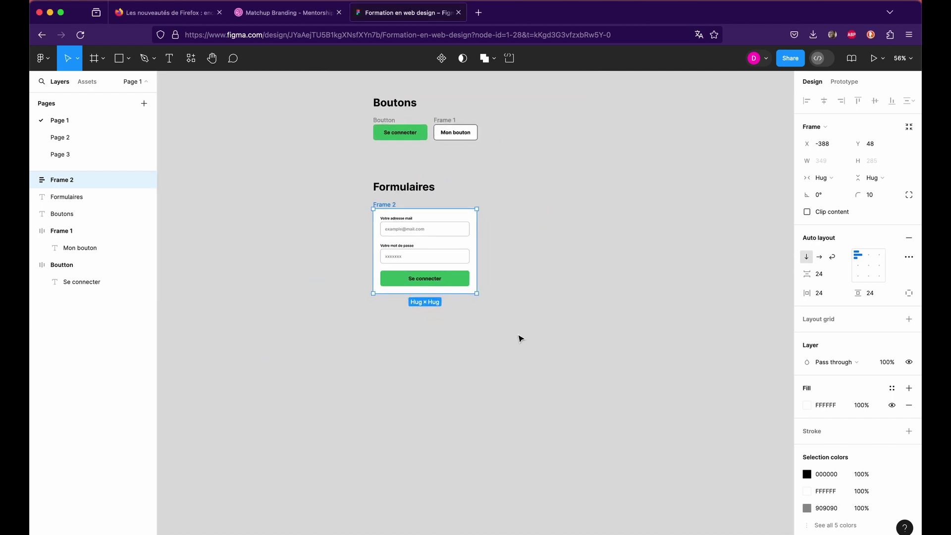
{"action": "left_click", "coordinate": [420, 191]}
{"action": "left_click_drag", "start_coordinate": [421, 191], "coordinate": [420, 344]}
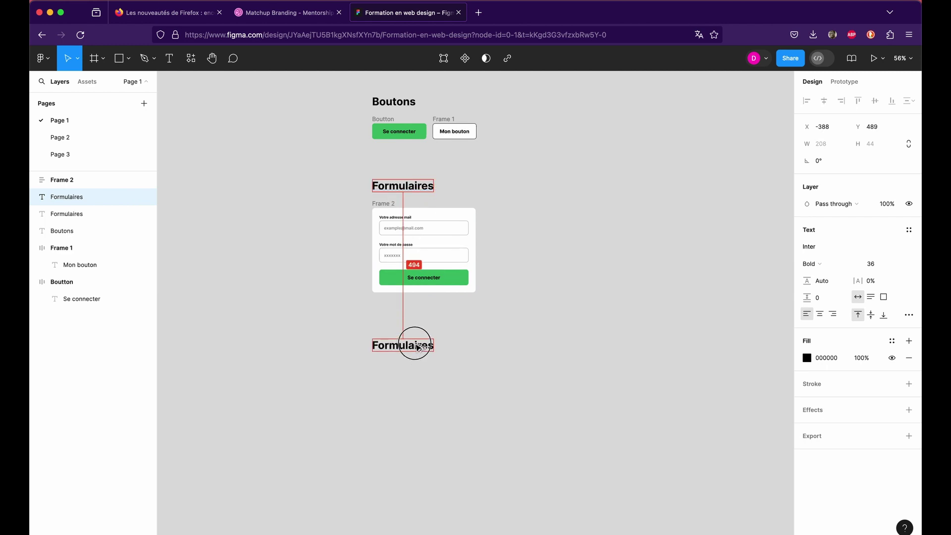
Retitle the copied heading 'Navigation' and clear the selection
{"action": "type", "text": "Na"}
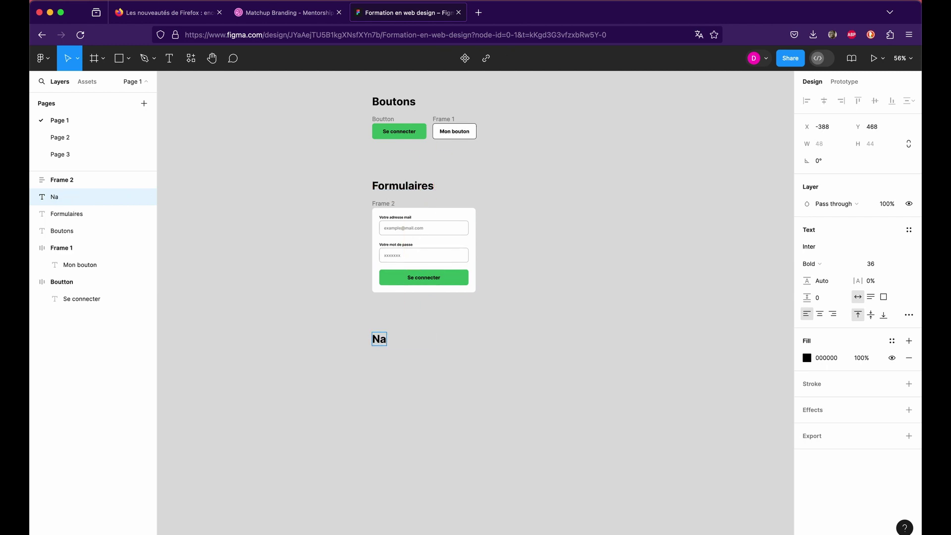
{"action": "type", "text": "vigation"}
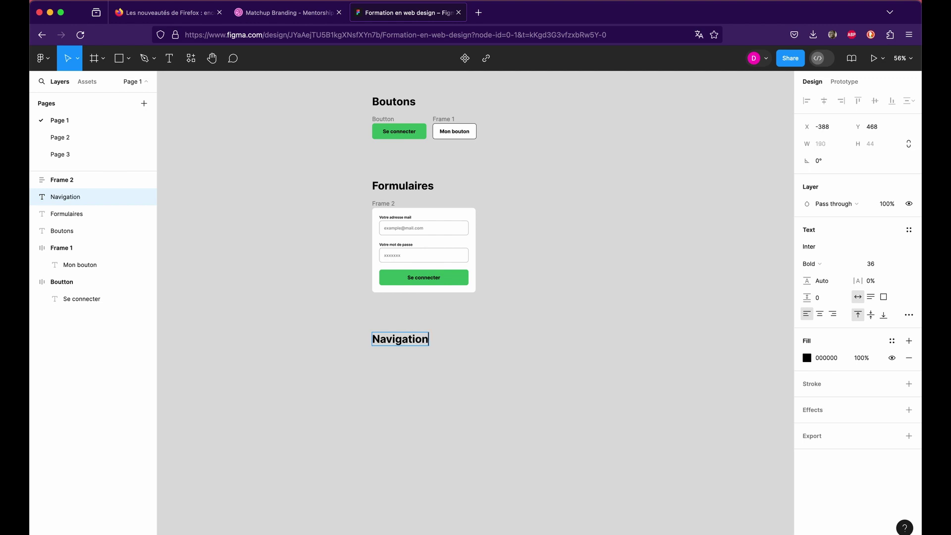
{"action": "key", "text": "Escape"}
{"action": "scroll", "coordinate": [547, 362], "scroll_direction": "down", "scroll_amount": 3}
{"action": "scroll", "coordinate": [456, 271], "scroll_direction": "down", "scroll_amount": 1}
{"action": "scroll", "coordinate": [455, 271], "scroll_direction": "up", "scroll_amount": 3, "text": "ctrl"}
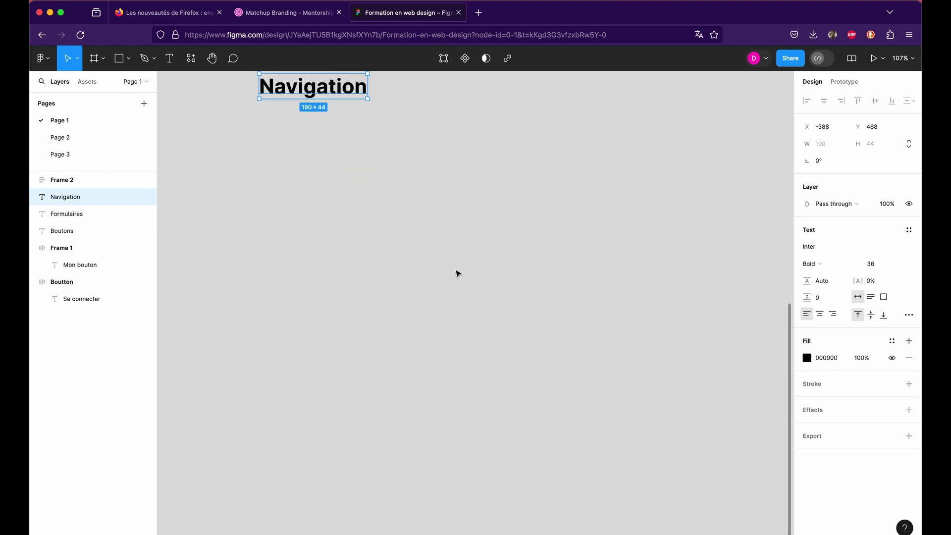
{"action": "scroll", "coordinate": [457, 273], "scroll_direction": "up", "scroll_amount": 3}
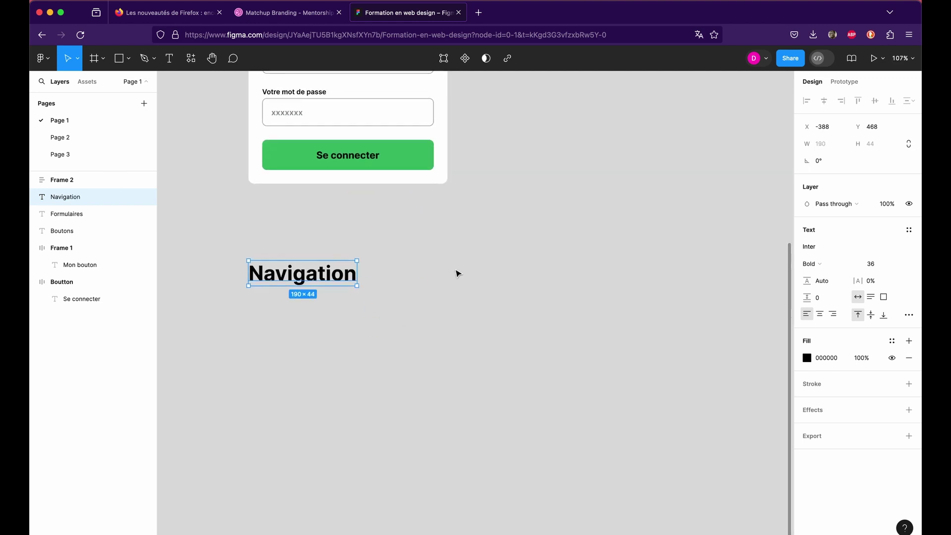
{"action": "left_click", "coordinate": [328, 321]}
{"action": "left_click", "coordinate": [284, 280]}
{"action": "left_click", "coordinate": [236, 310]}
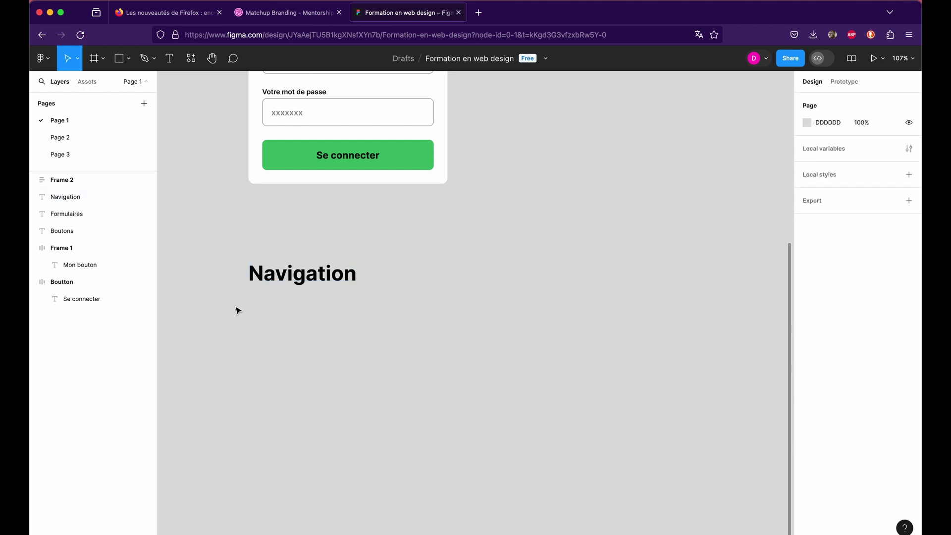
Add an 'Accueil' text just below the Navigation heading
{"action": "key", "text": "t"}
{"action": "left_click", "coordinate": [240, 331]}
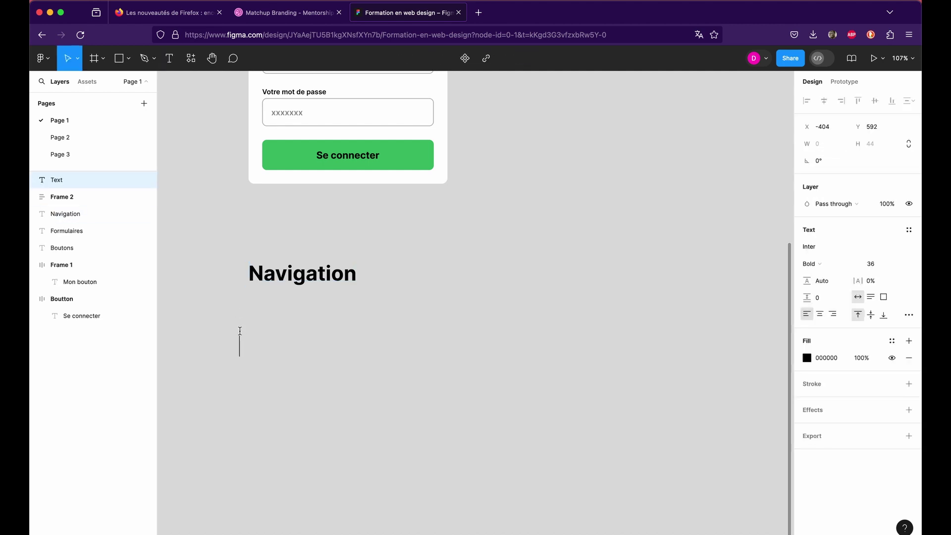
{"action": "type", "text": "Accueil"}
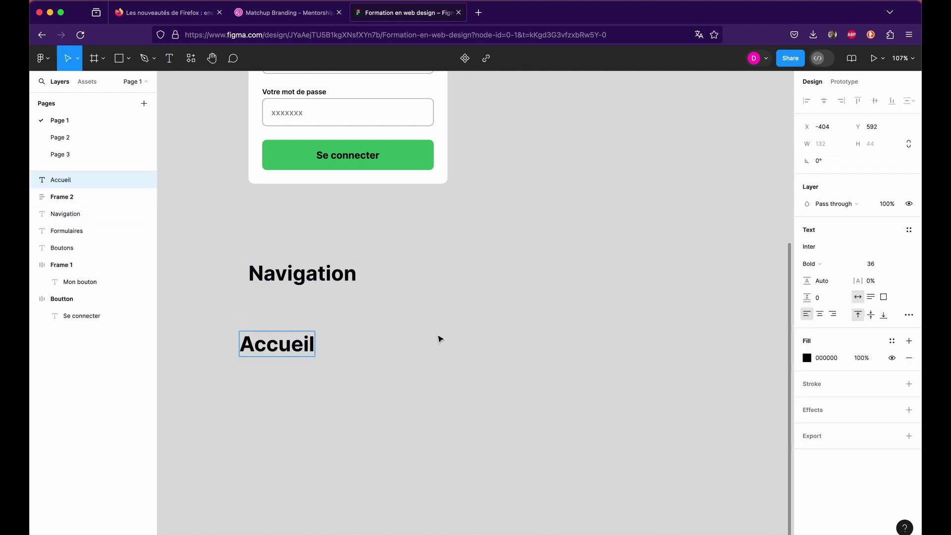
{"action": "key", "text": "Escape"}
Make Accueil Semi Bold size 16, aligned with the heading's left edge
{"action": "left_click", "coordinate": [829, 270]}
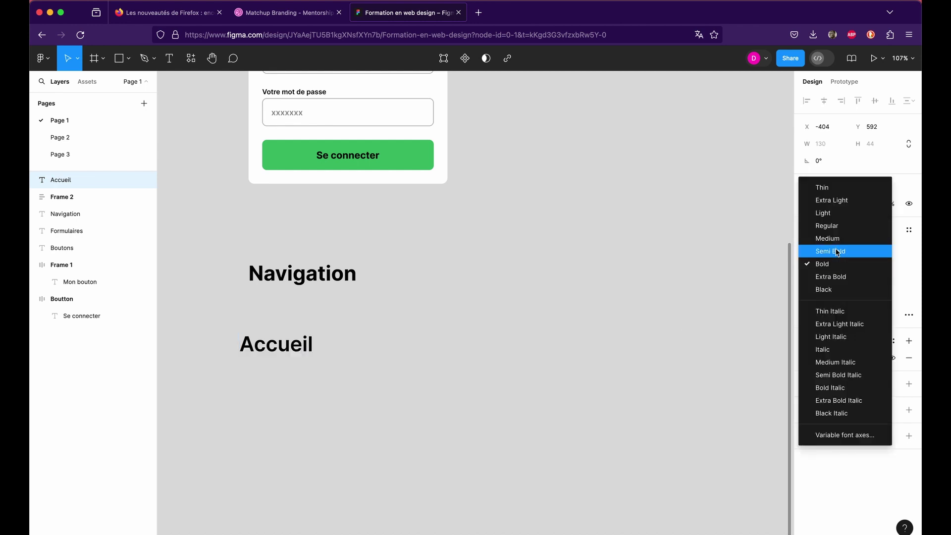
{"action": "left_click", "coordinate": [832, 251]}
{"action": "left_click", "coordinate": [886, 265]}
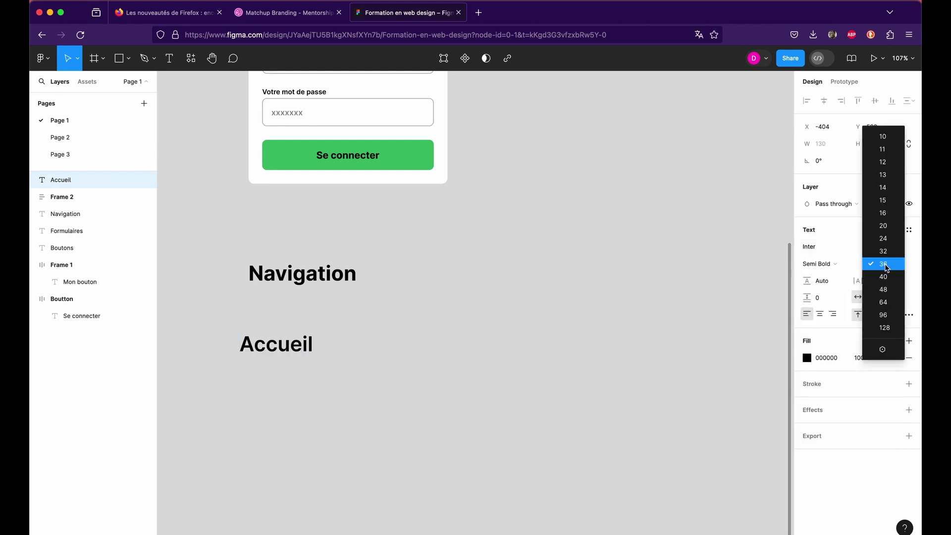
{"action": "left_click", "coordinate": [883, 213]}
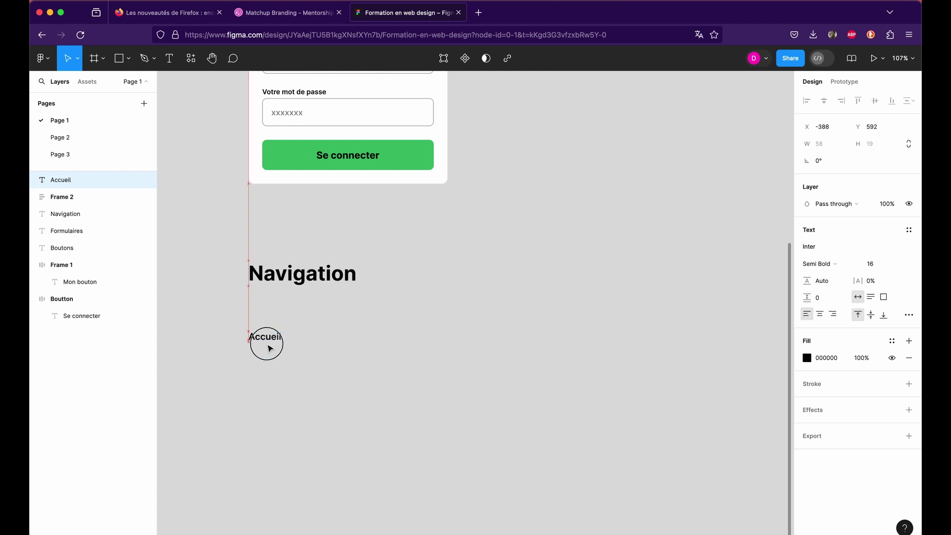
{"action": "left_click_drag", "start_coordinate": [255, 346], "coordinate": [266, 346]}
{"action": "scroll", "coordinate": [266, 344], "scroll_direction": "up", "scroll_amount": 5}
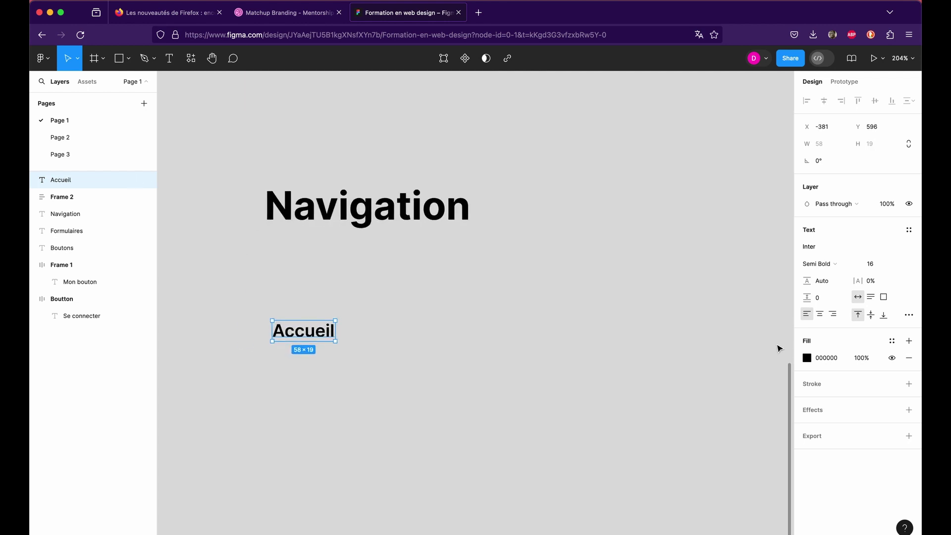
{"action": "left_click", "coordinate": [807, 358]}
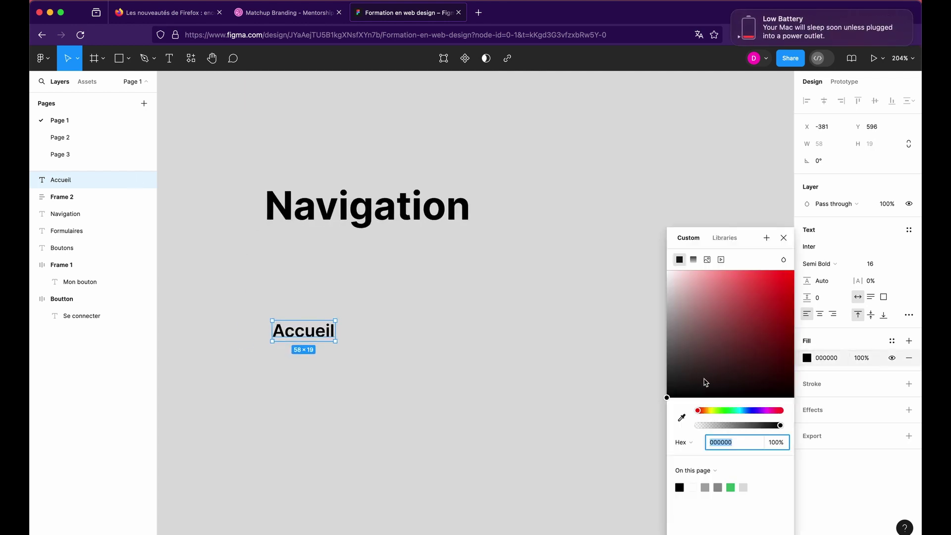
Shift the Accueil fill hue to green and pick a dark green shade
{"action": "left_click", "coordinate": [730, 411]}
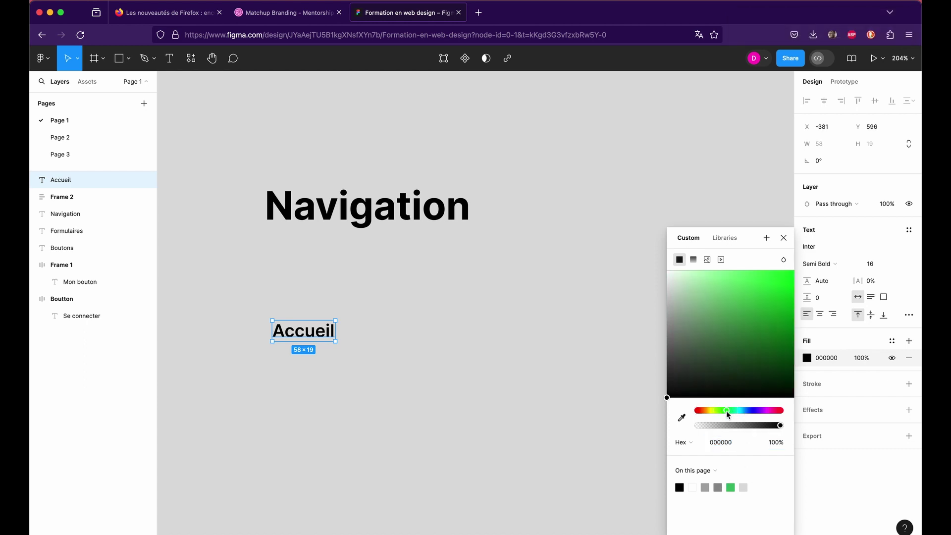
{"action": "left_click", "coordinate": [760, 358]}
{"action": "left_click_drag", "start_coordinate": [761, 360], "coordinate": [758, 372]}
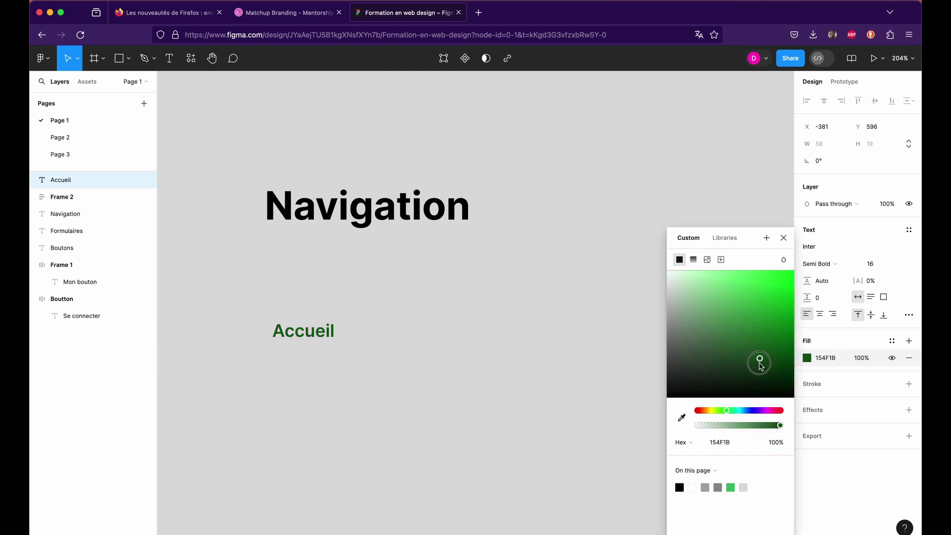
{"action": "left_click", "coordinate": [599, 340]}
{"action": "scroll", "coordinate": [599, 340], "scroll_direction": "up", "scroll_amount": 2}
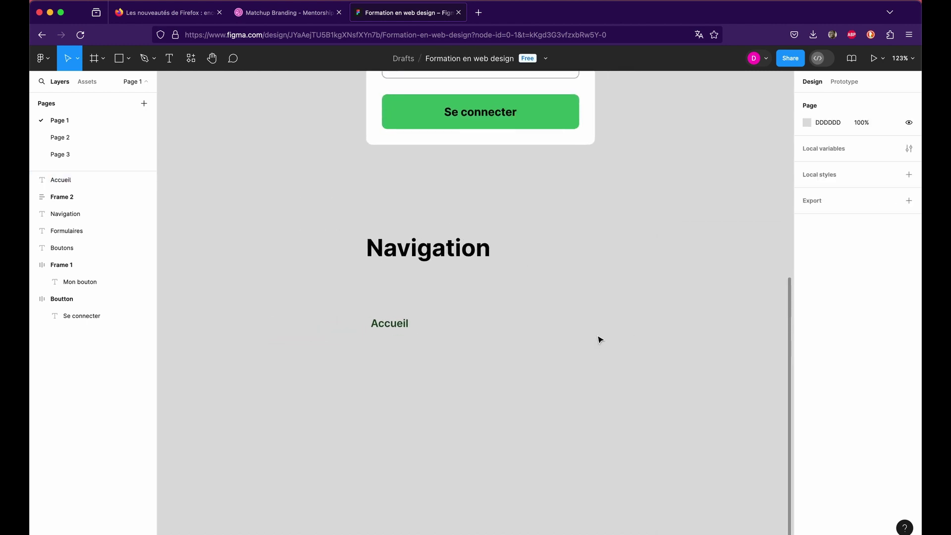
{"action": "scroll", "coordinate": [600, 340], "scroll_direction": "right", "scroll_amount": 2}
{"action": "scroll", "coordinate": [443, 338], "scroll_direction": "up", "scroll_amount": 2}
{"action": "scroll", "coordinate": [444, 340], "scroll_direction": "down", "scroll_amount": 2}
Duplicate Accueil to its right and retitle the copy 'A propos'
{"action": "left_click", "coordinate": [263, 299]}
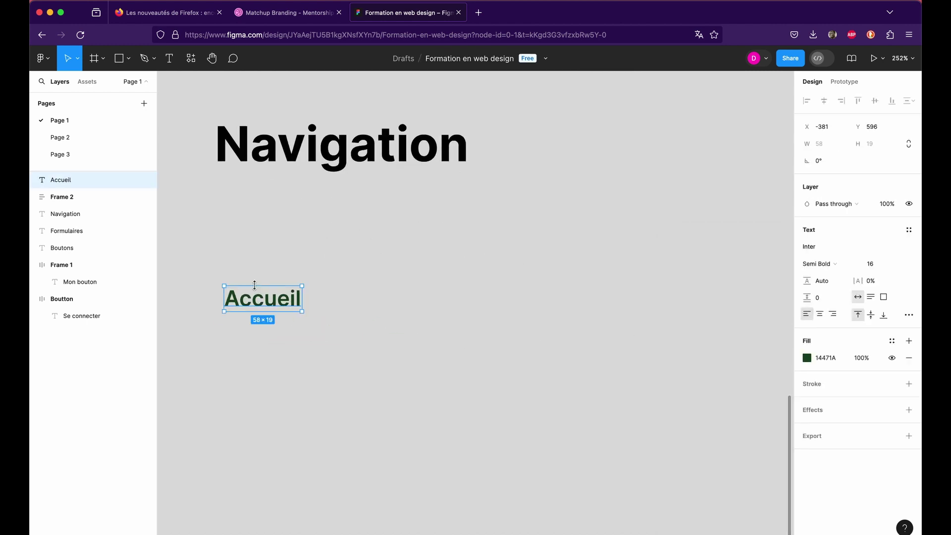
{"action": "left_click_drag", "start_coordinate": [270, 305], "coordinate": [378, 304]}
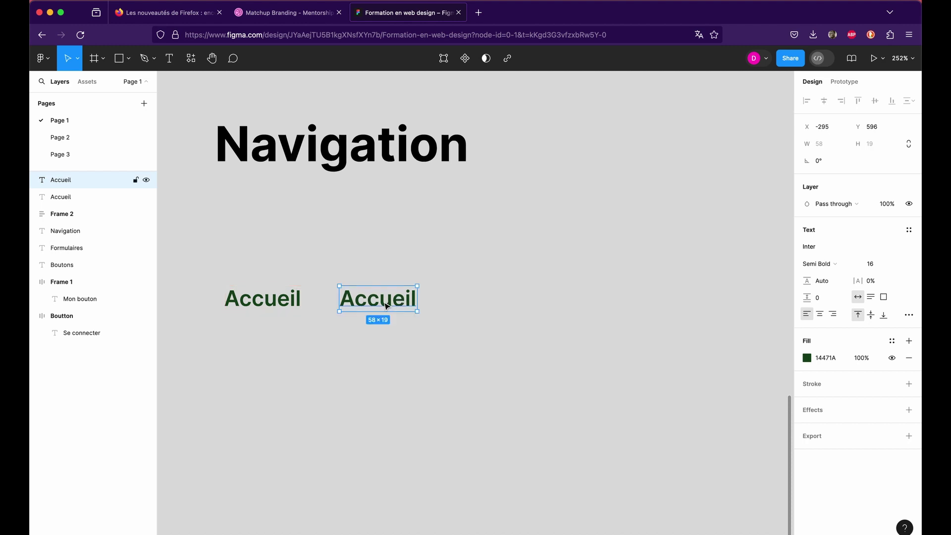
{"action": "double_click", "coordinate": [378, 299]}
{"action": "type", "text": "A pro"}
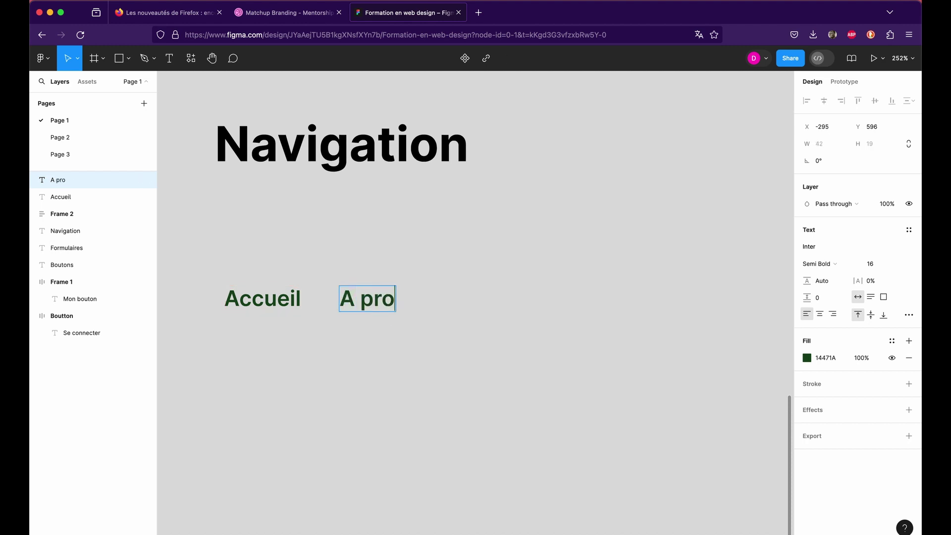
{"action": "type", "text": "pos"}
{"action": "key", "text": "Escape"}
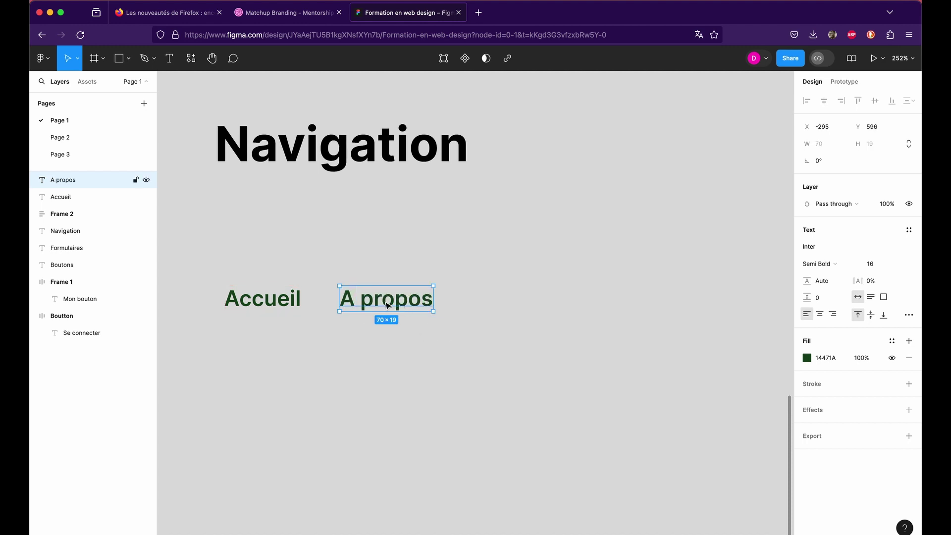
Duplicate A propos to its right and retitle the copy 'Nos services'
{"action": "mouse_move", "coordinate": [385, 304]}
{"action": "left_click", "coordinate": [387, 307]}
{"action": "left_click_drag", "start_coordinate": [386, 308], "coordinate": [529, 315]}
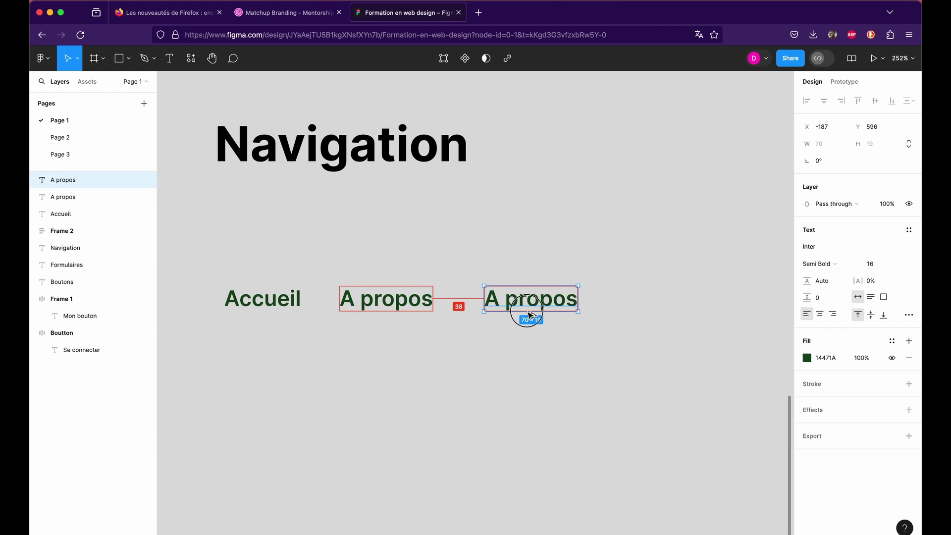
{"action": "left_click_drag", "start_coordinate": [529, 314], "coordinate": [527, 311]}
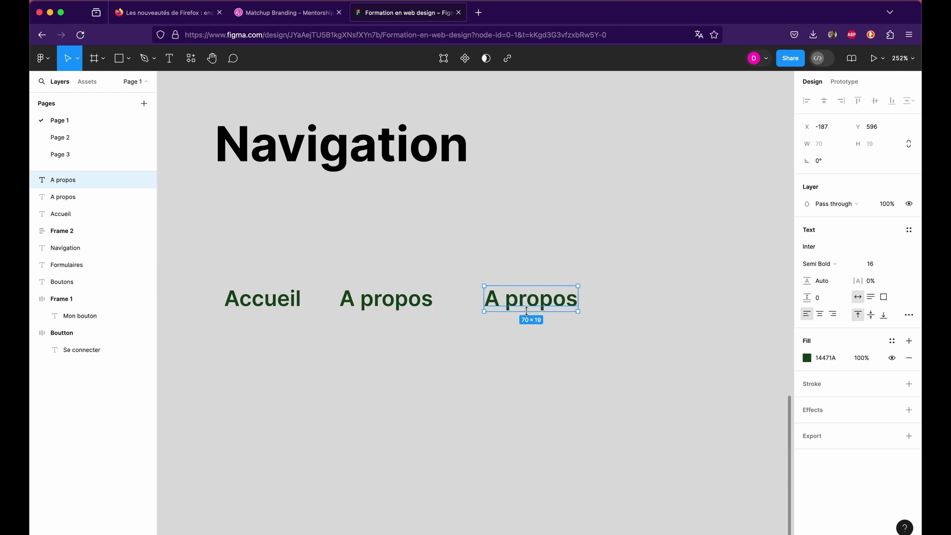
{"action": "mouse_move", "coordinate": [532, 301]}
{"action": "double_click", "coordinate": [532, 302]}
{"action": "type", "text": "Nos se"}
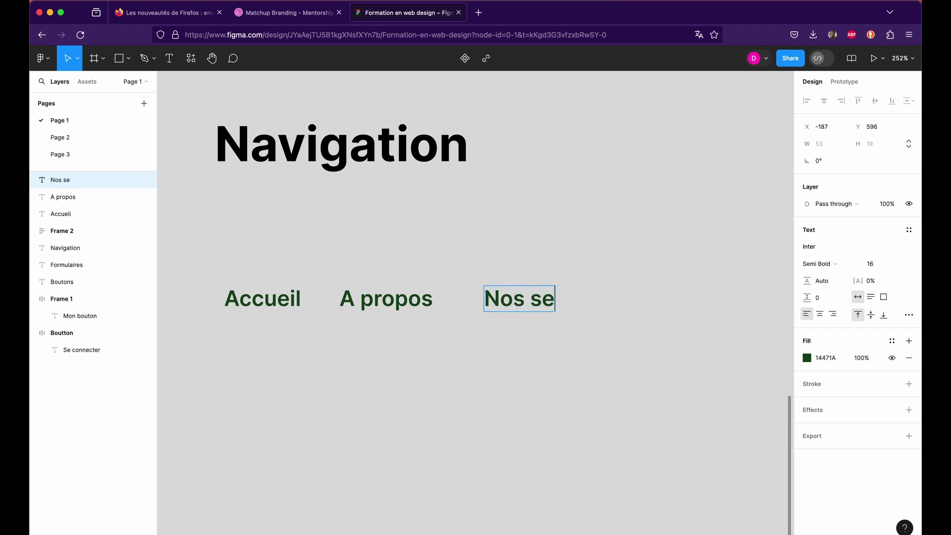
{"action": "type", "text": "rvices"}
{"action": "key", "text": "Escape"}
{"action": "scroll", "coordinate": [562, 372], "scroll_direction": "down", "scroll_amount": 3}
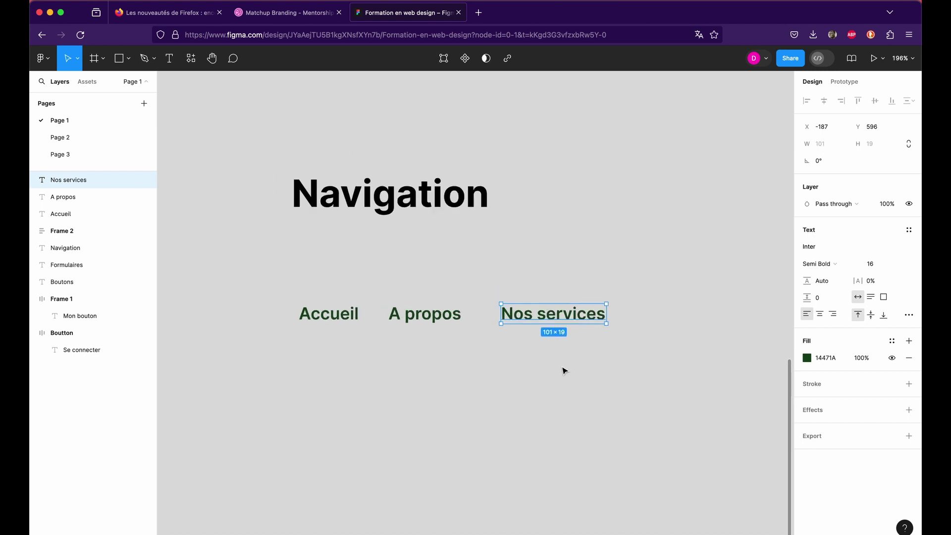
{"action": "scroll", "coordinate": [563, 372], "scroll_direction": "down", "scroll_amount": 1}
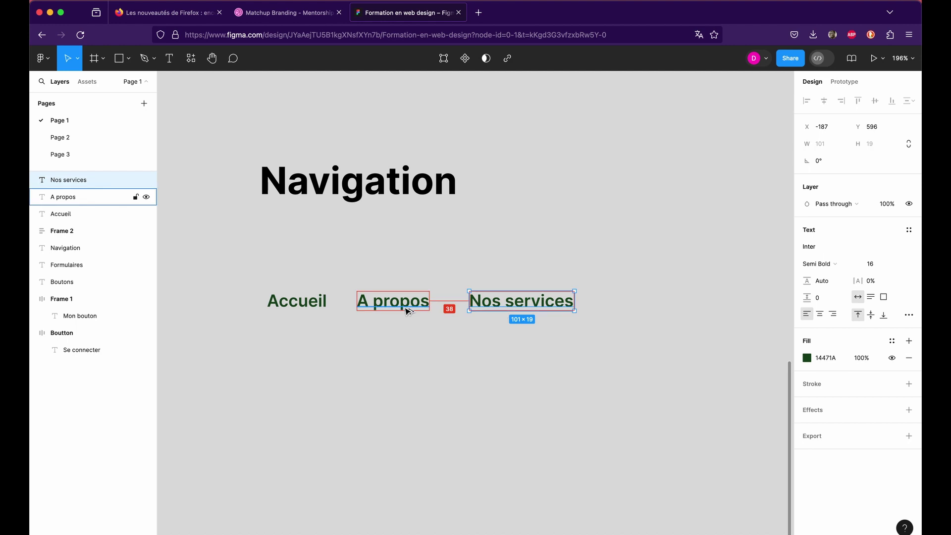
Inspect the gaps between Accueil, A propos and Nos services
{"action": "left_click", "coordinate": [441, 307]}
{"action": "left_click", "coordinate": [305, 306]}
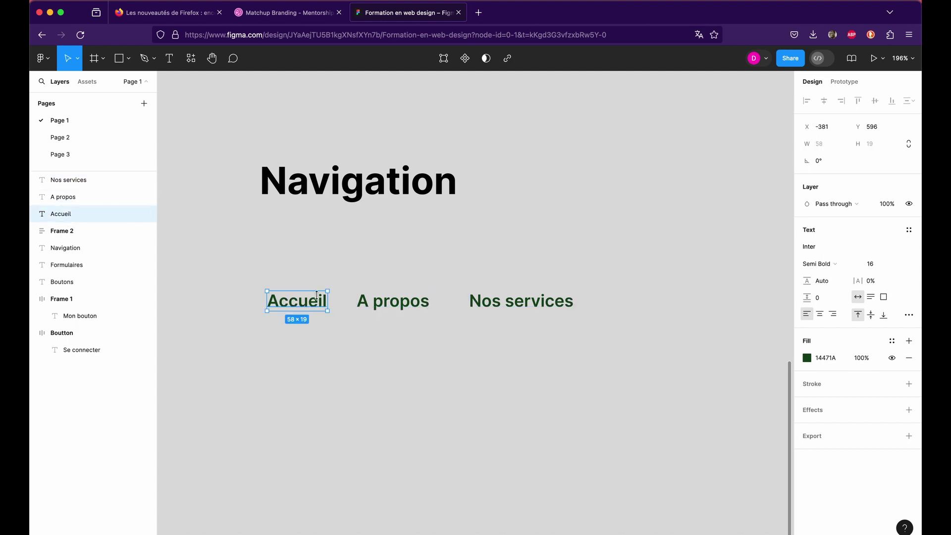
{"action": "scroll", "coordinate": [391, 307], "scroll_direction": "up", "scroll_amount": 3}
{"action": "scroll", "coordinate": [392, 307], "scroll_direction": "left", "scroll_amount": 2}
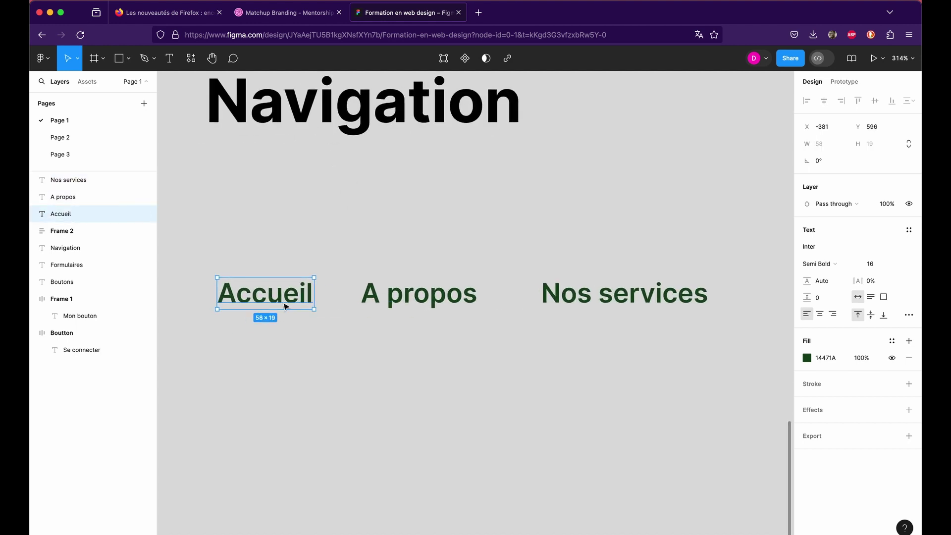
{"action": "left_click", "coordinate": [406, 297]}
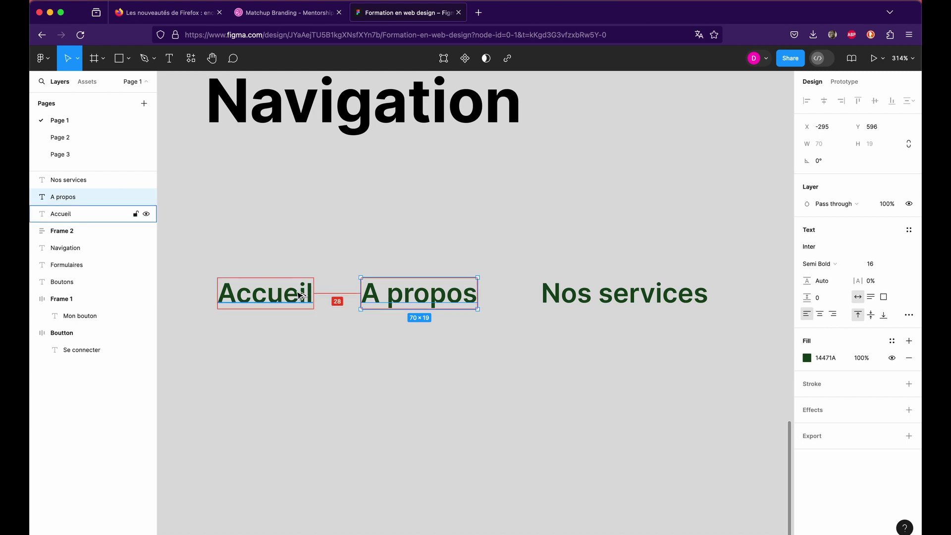
{"action": "left_click", "coordinate": [595, 292]}
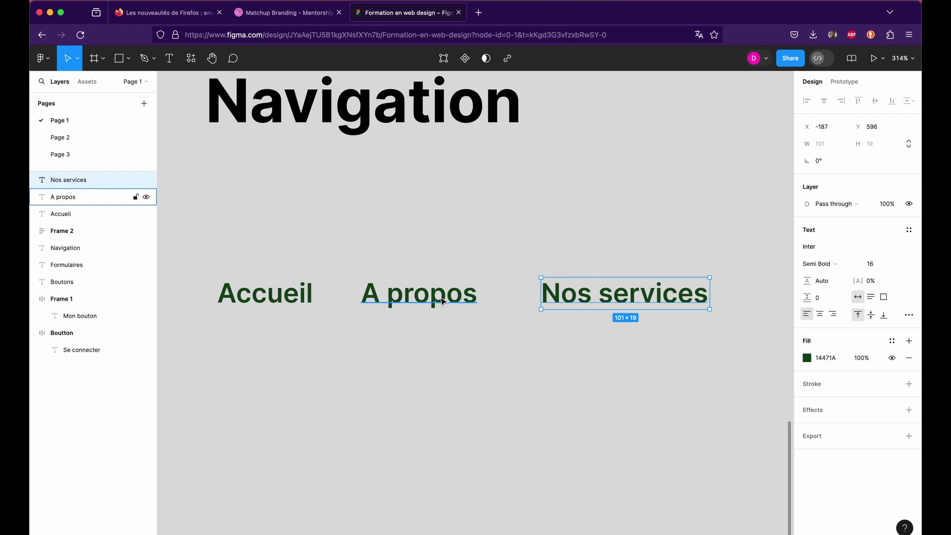
Nudge Nos services left until all three labels share a 28 px gap
{"action": "key", "text": "Left"}
{"action": "key", "text": "Left"}
{"action": "key", "text": "Left"}
{"action": "key", "text": "Left"}
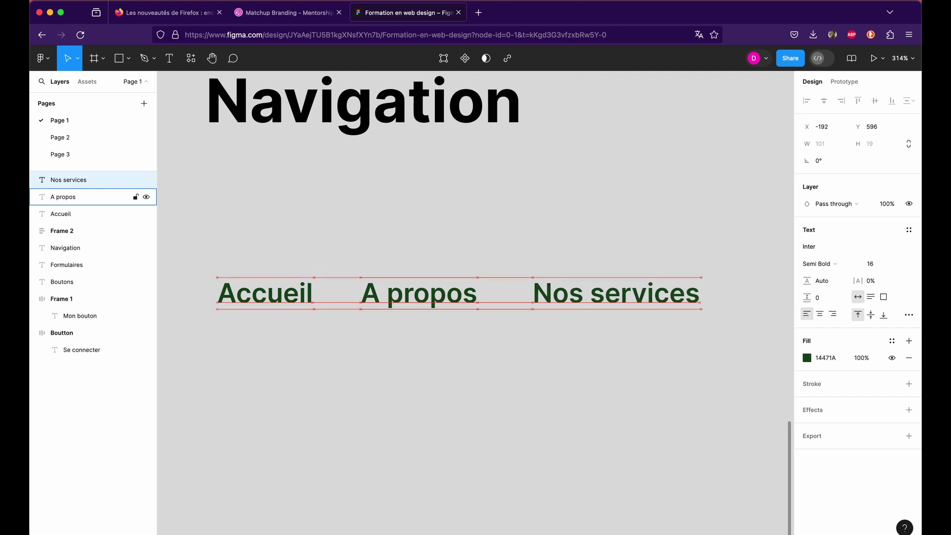
{"action": "key", "text": "Left"}
{"action": "key", "text": "Left"}
{"action": "key", "text": "Left"}
{"action": "key", "text": "shift+Left"}
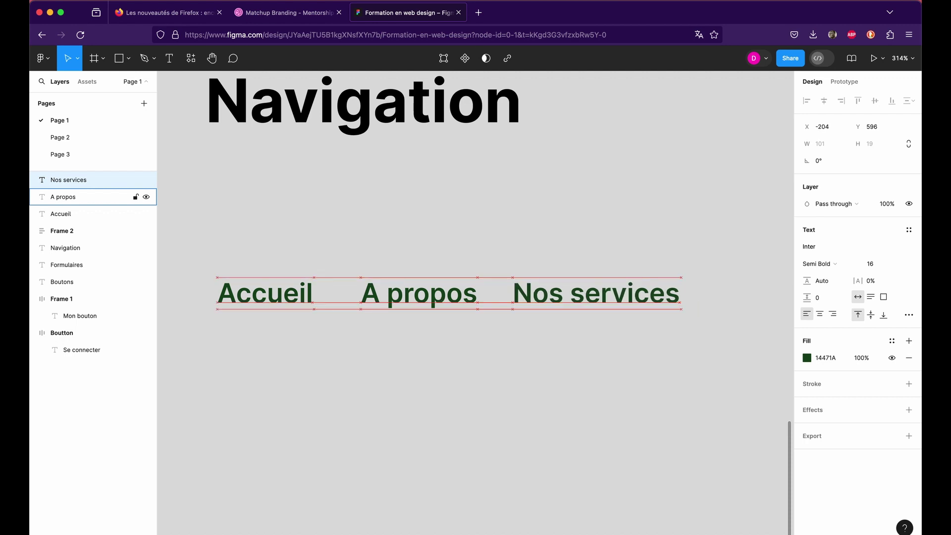
{"action": "key", "text": "shift+Right"}
{"action": "key", "text": "Left"}
{"action": "key", "text": "Left"}
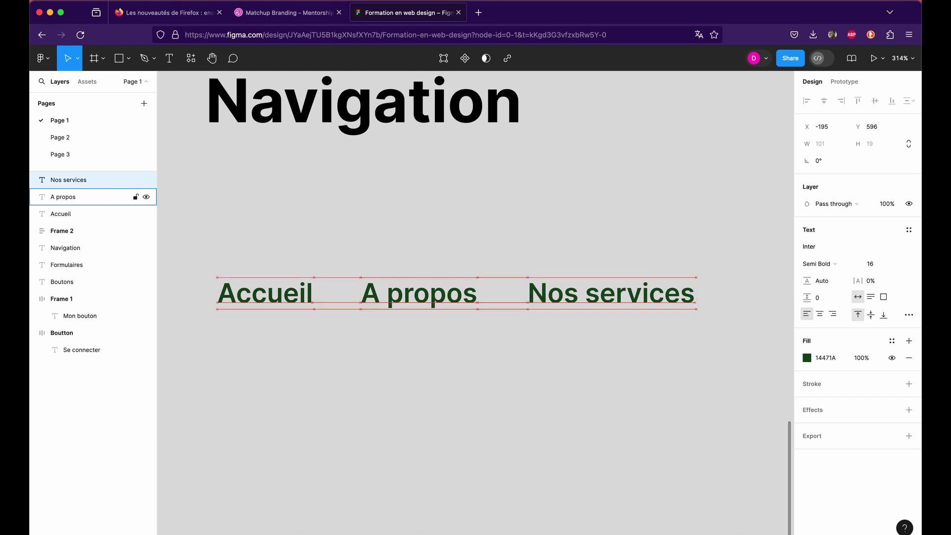
{"action": "left_click", "coordinate": [575, 300]}
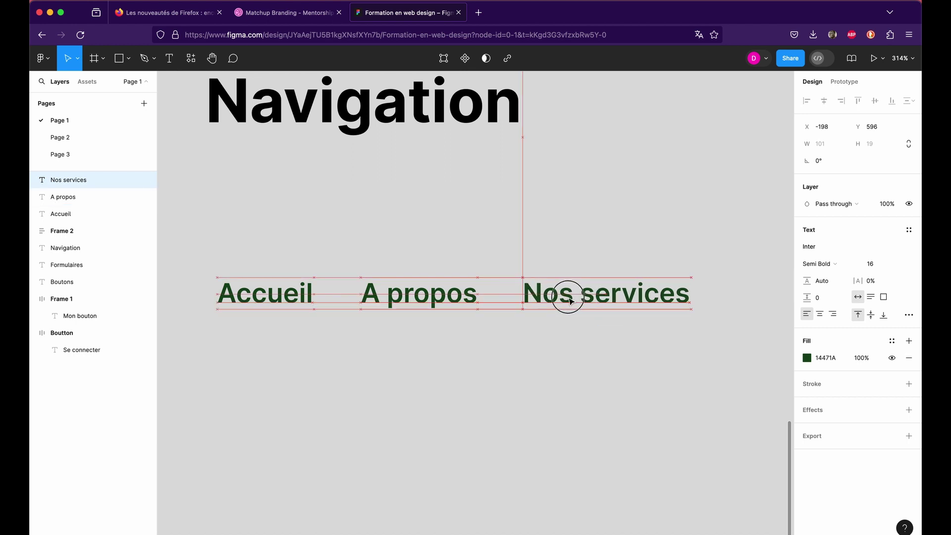
{"action": "left_click_drag", "start_coordinate": [575, 300], "coordinate": [572, 303]}
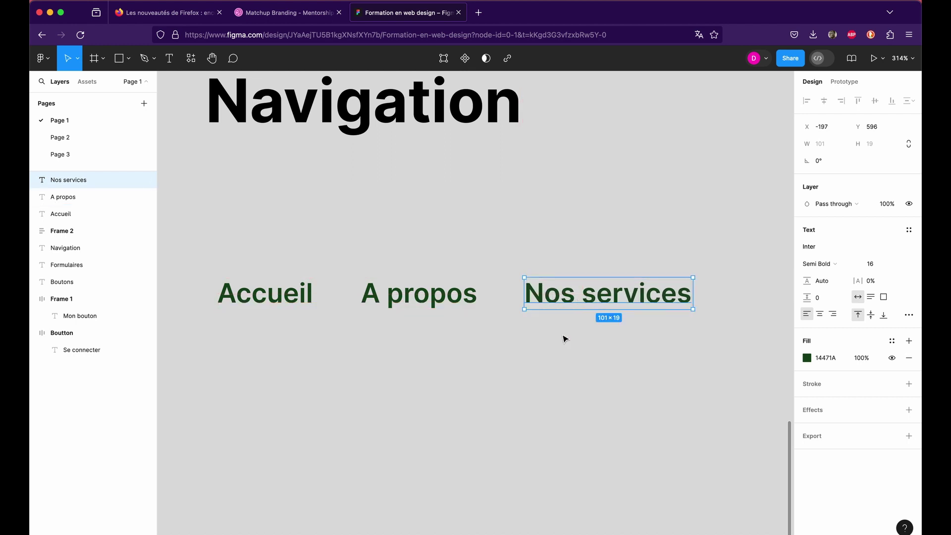
{"action": "scroll", "coordinate": [594, 304], "scroll_direction": "down", "scroll_amount": 3}
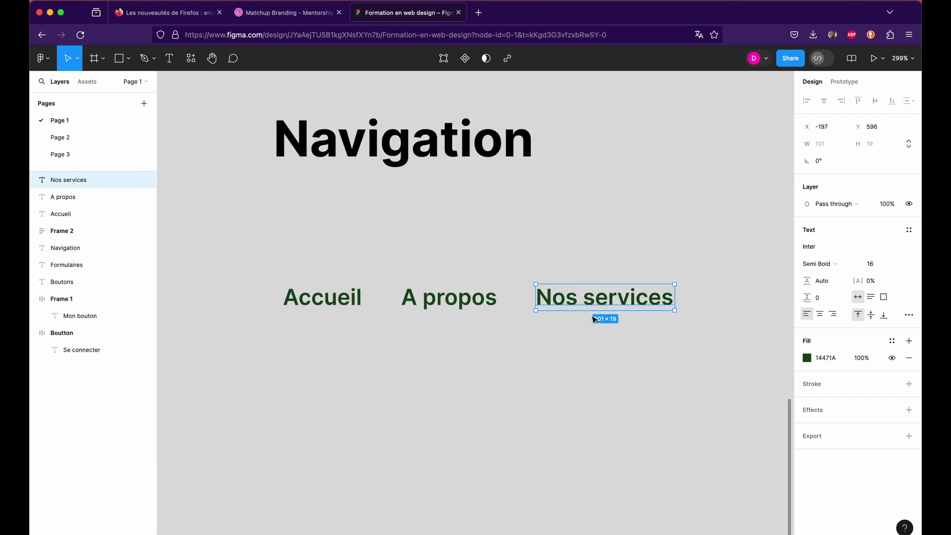
{"action": "scroll", "coordinate": [595, 317], "scroll_direction": "down", "scroll_amount": 3}
{"action": "scroll", "coordinate": [594, 319], "scroll_direction": "up", "scroll_amount": 2}
{"action": "right_click", "coordinate": [592, 319]}
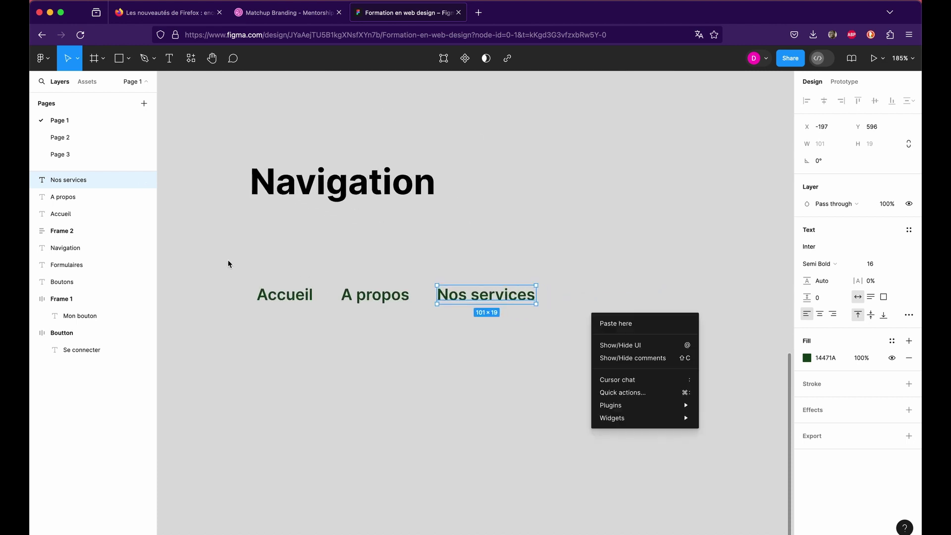
{"action": "left_click_drag", "start_coordinate": [230, 250], "coordinate": [510, 332]}
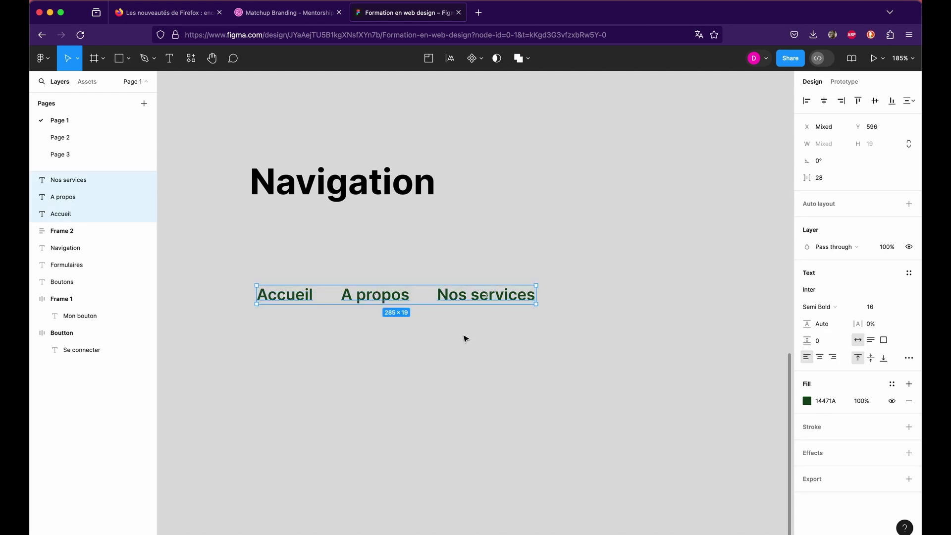
Replace a trial group with a 28 px auto-layout frame around the three labels using Shift+A
{"action": "left_click", "coordinate": [427, 366]}
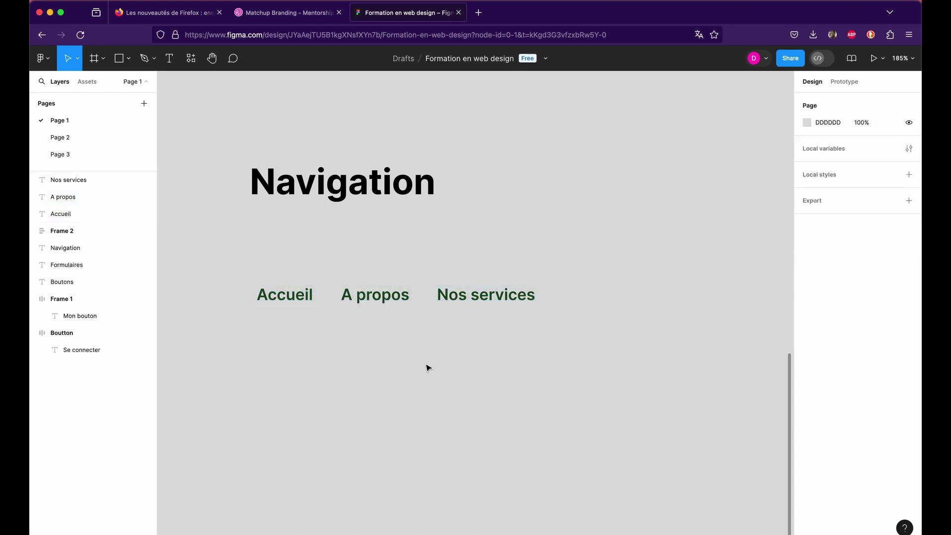
{"action": "mouse_move", "coordinate": [238, 273]}
{"action": "left_mouse_down"}
{"action": "mouse_move", "coordinate": [395, 309]}
{"action": "mouse_move", "coordinate": [575, 325]}
{"action": "left_mouse_up"}
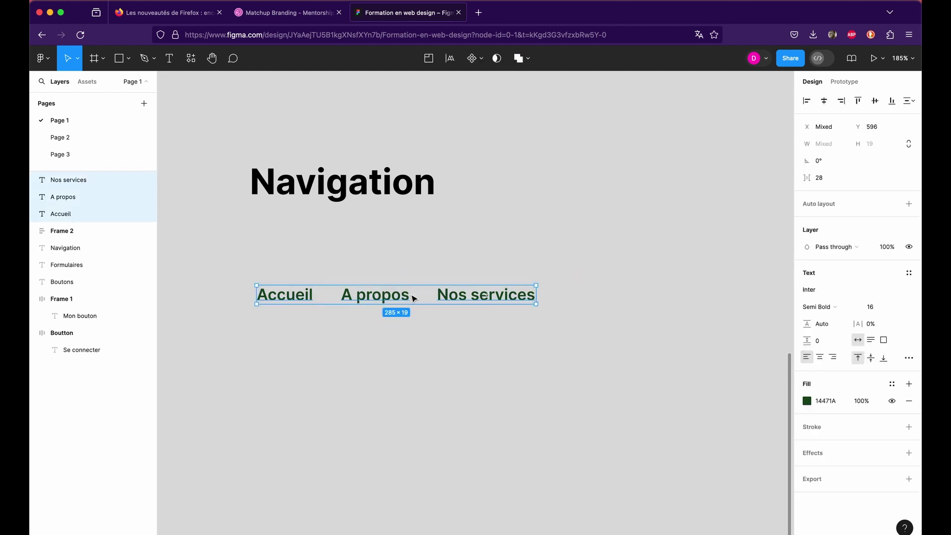
{"action": "key", "text": "super+g"}
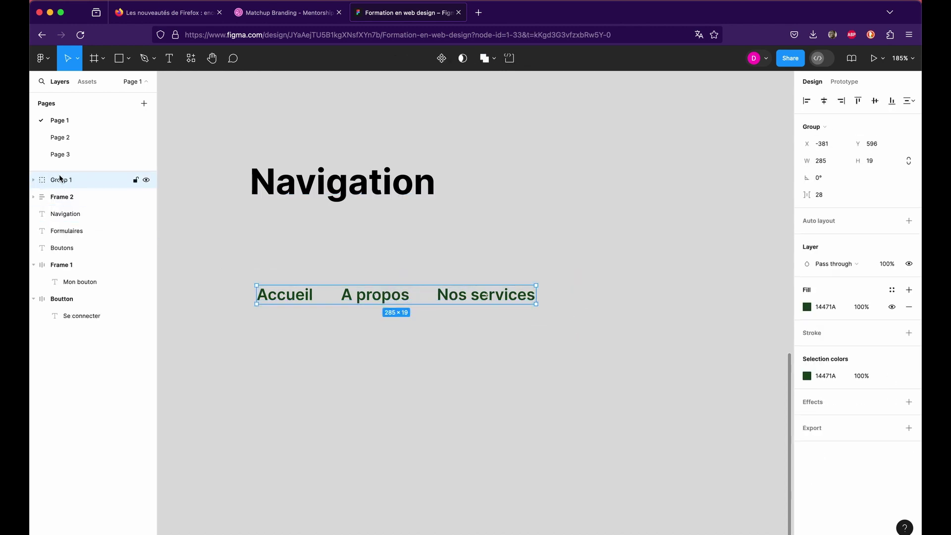
{"action": "left_click", "coordinate": [909, 222]}
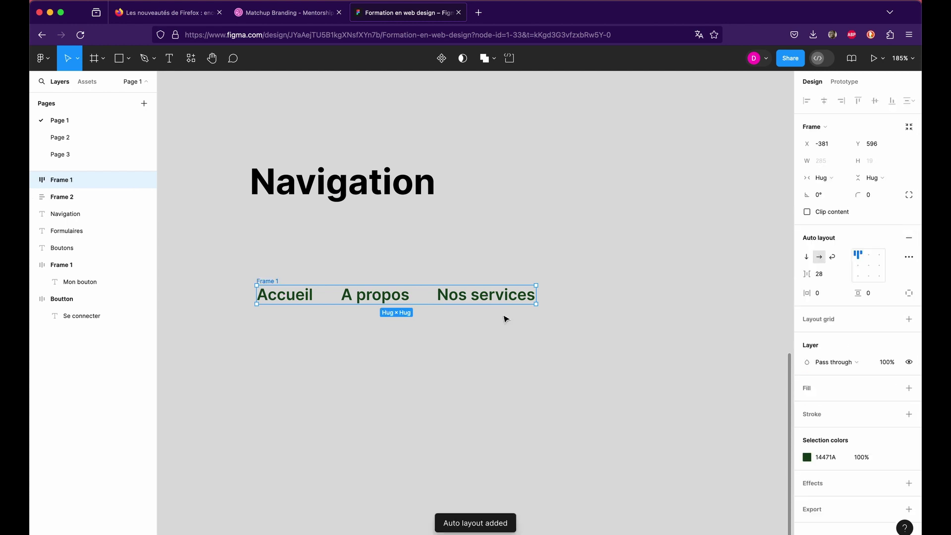
{"action": "key", "text": "super+z"}
{"action": "key", "text": "super+z"}
{"action": "left_click", "coordinate": [572, 345]}
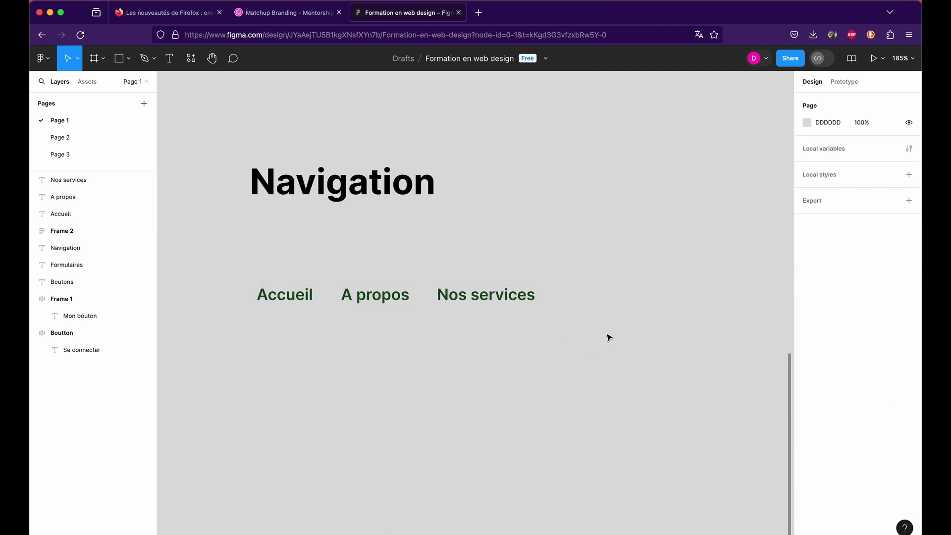
{"action": "left_click_drag", "start_coordinate": [602, 329], "coordinate": [223, 268]}
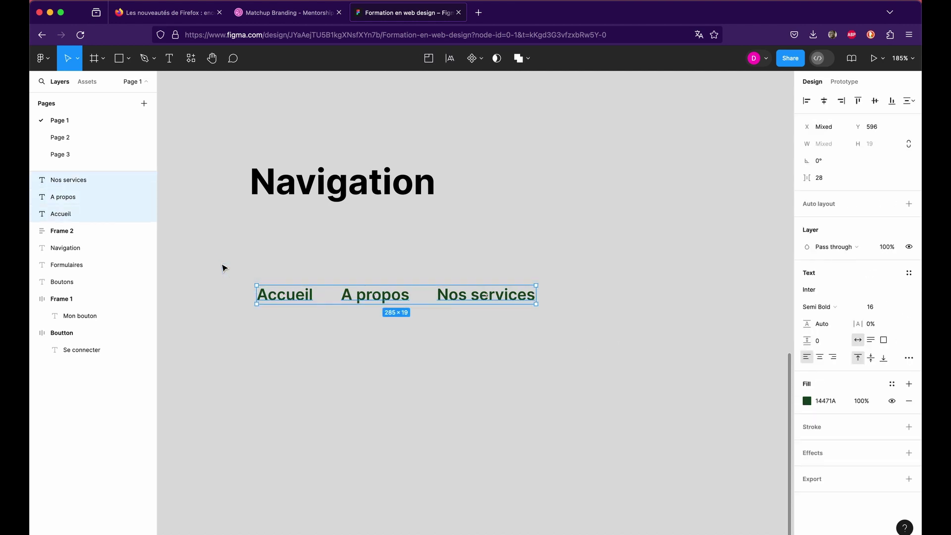
{"action": "key", "text": "shift+a"}
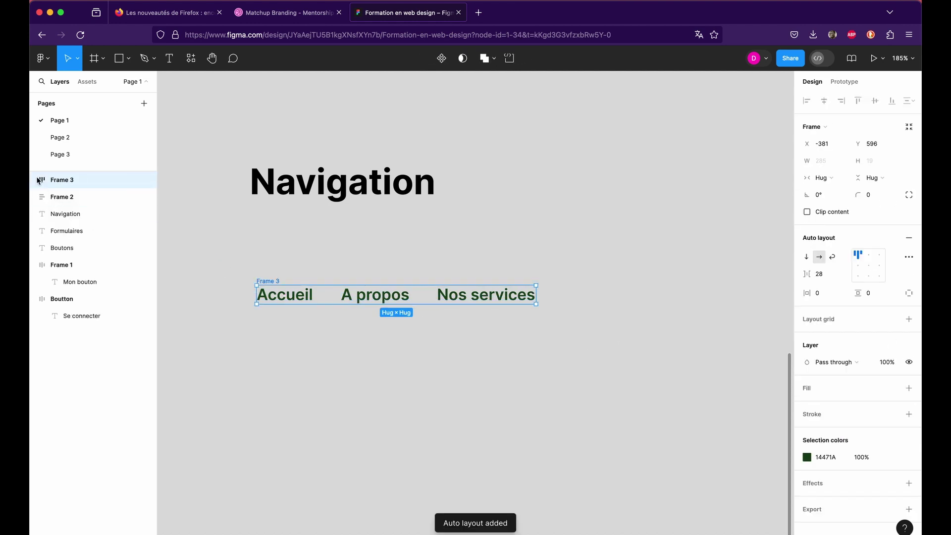
Rename the Frame 3 layer to 'Main menu'
{"action": "double_click", "coordinate": [63, 180]}
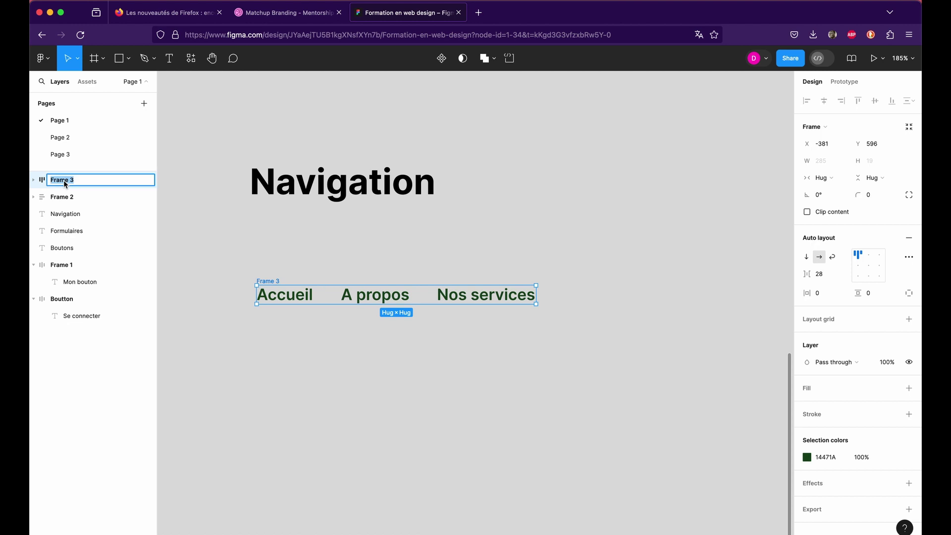
{"action": "type", "text": "Main menu"}
{"action": "left_click", "coordinate": [406, 220]}
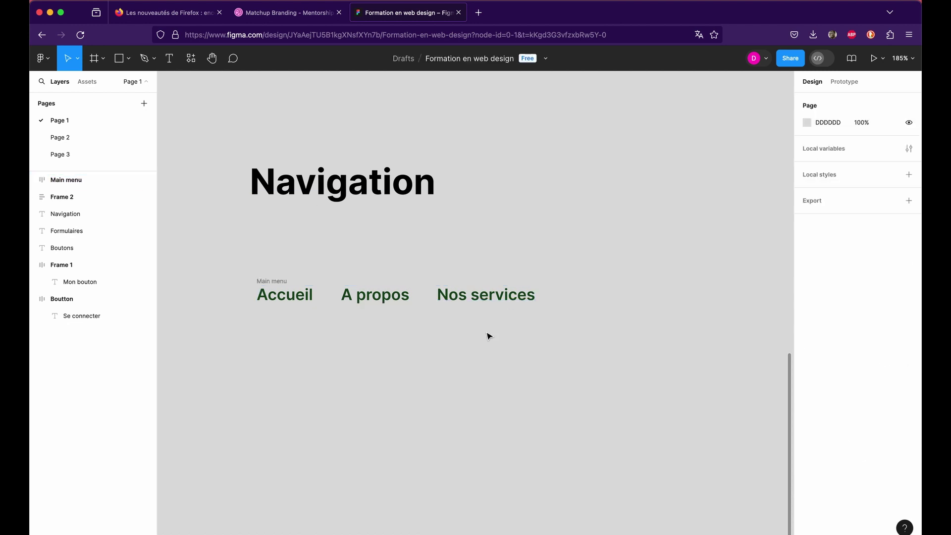
{"action": "left_click", "coordinate": [492, 300]}
{"action": "left_click", "coordinate": [516, 326]}
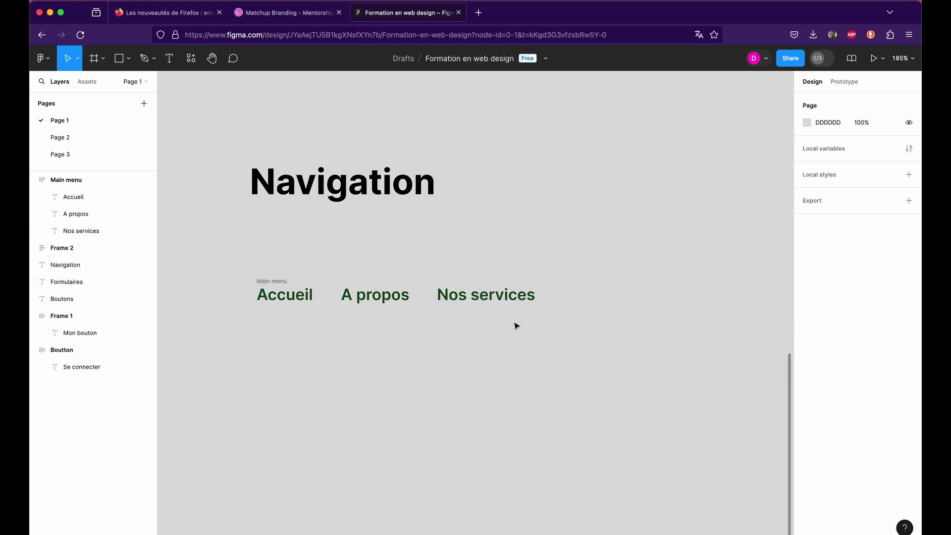
Duplicate Nos services as a fourth item in the Main menu row
{"action": "left_click", "coordinate": [489, 299]}
{"action": "left_click", "coordinate": [486, 347]}
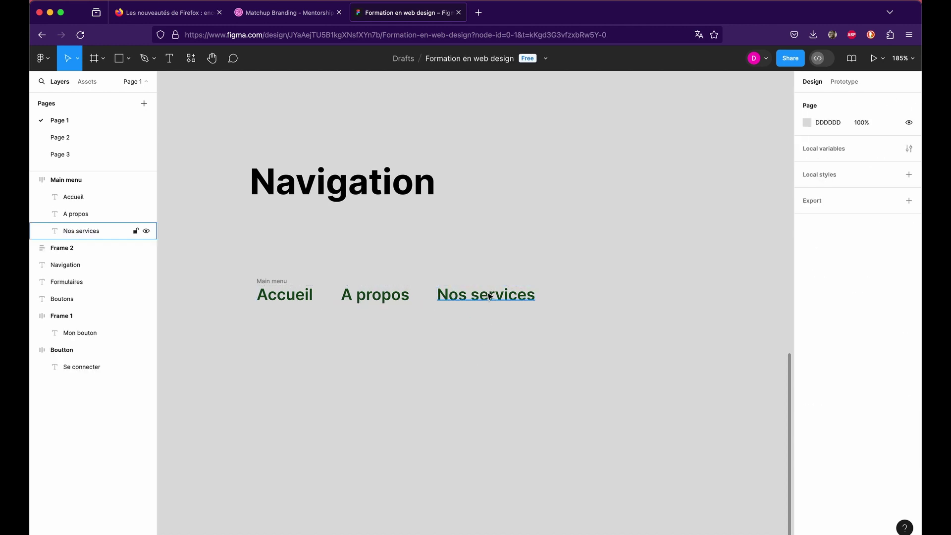
{"action": "left_click", "coordinate": [489, 296]}
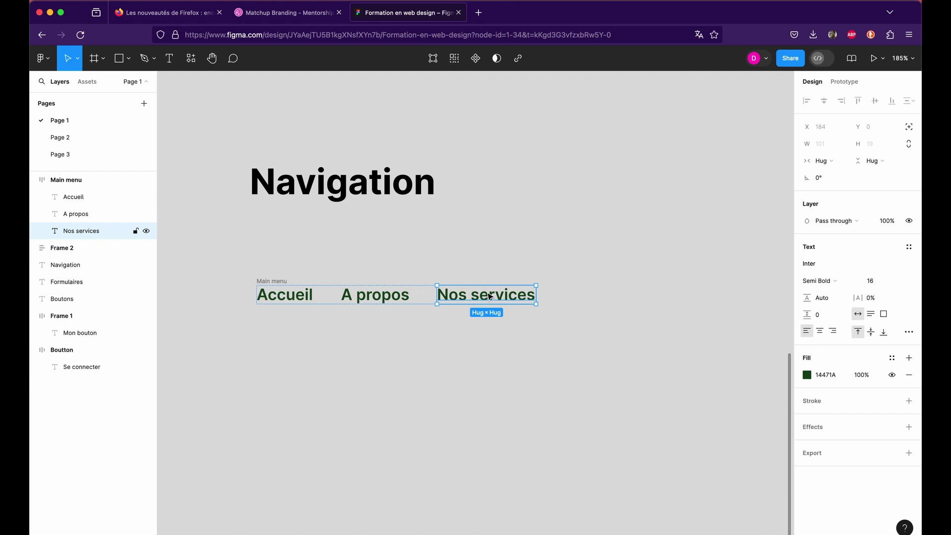
{"action": "key", "text": "ctrl+d"}
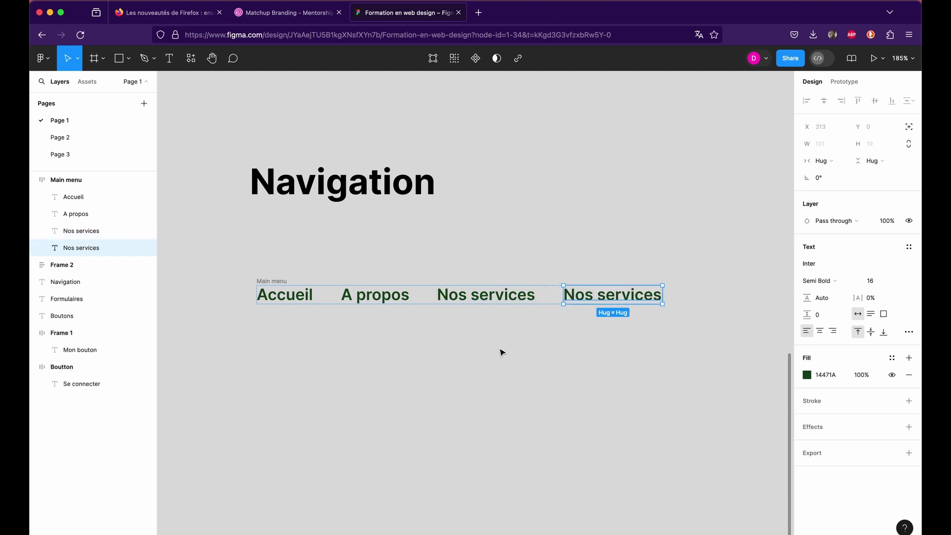
{"action": "left_click", "coordinate": [617, 308]}
Retitle the duplicated item 'Nous contacter'
{"action": "double_click", "coordinate": [616, 294]}
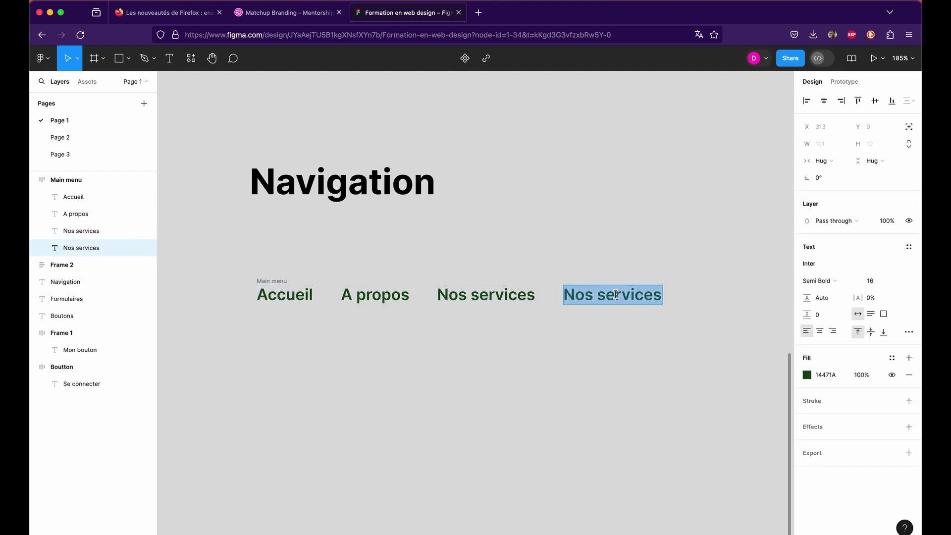
{"action": "type", "text": "Nos"}
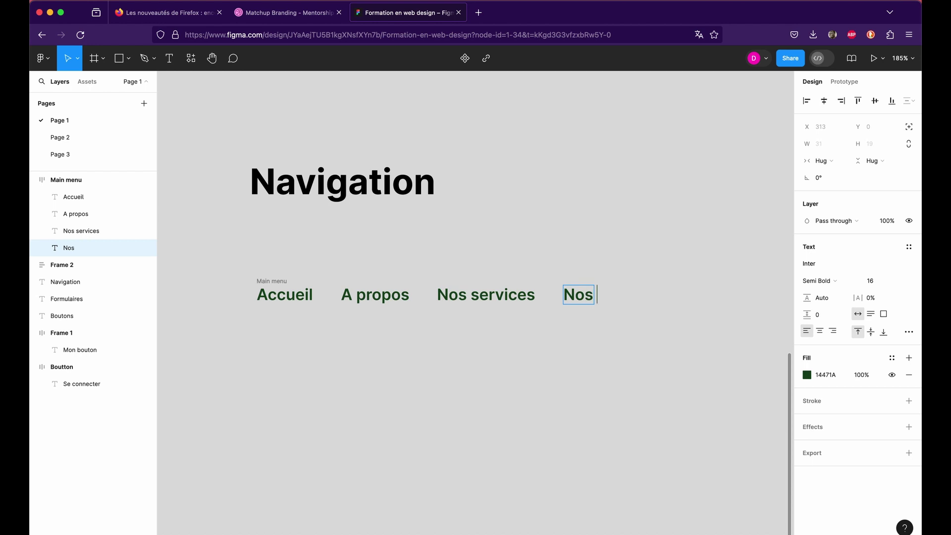
{"action": "key", "text": "BackSpace"}
{"action": "key", "text": "BackSpace"}
{"action": "key", "text": "BackSpace"}
{"action": "type", "text": "Nous c"}
{"action": "type", "text": "ontacter"}
{"action": "key", "text": "Escape"}
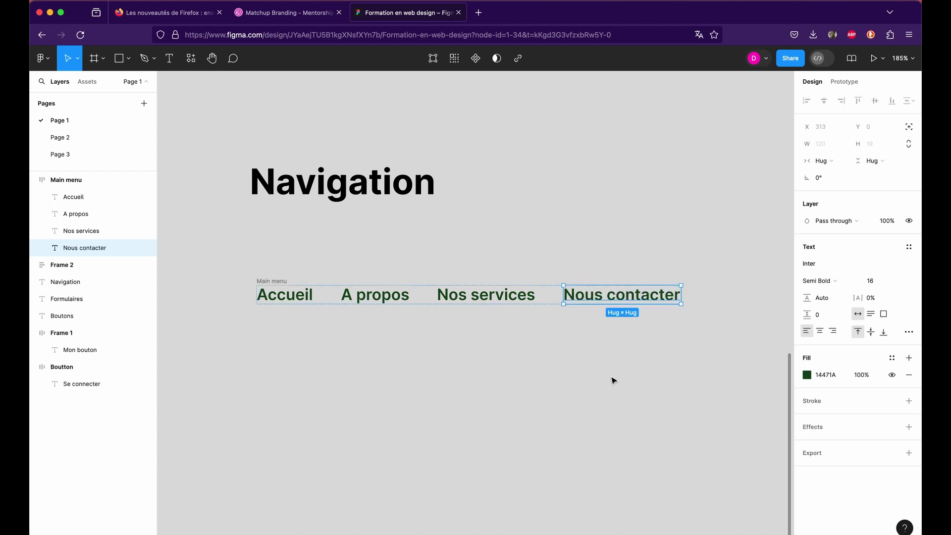
{"action": "left_click", "coordinate": [613, 380]}
{"action": "left_click", "coordinate": [271, 286]}
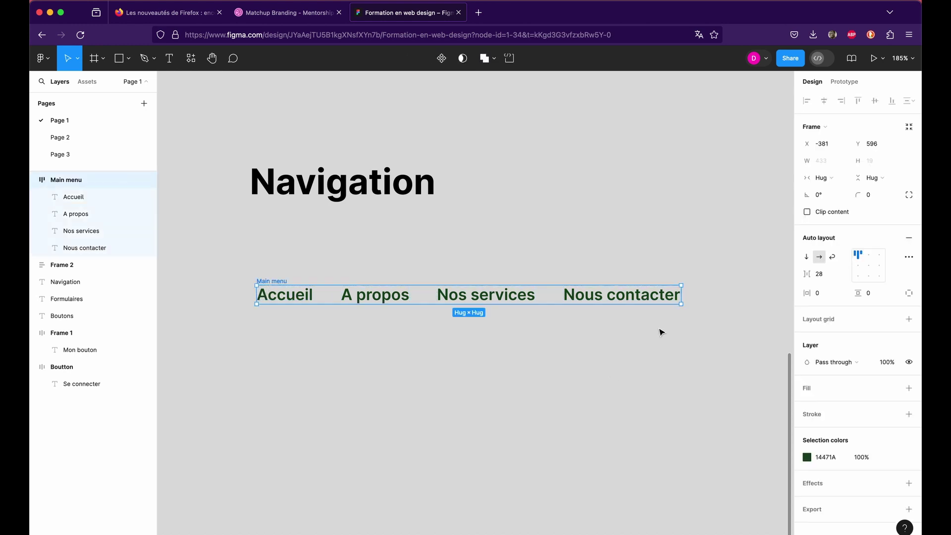
Set the Main menu auto-layout gap to 38
{"action": "left_click", "coordinate": [824, 279]}
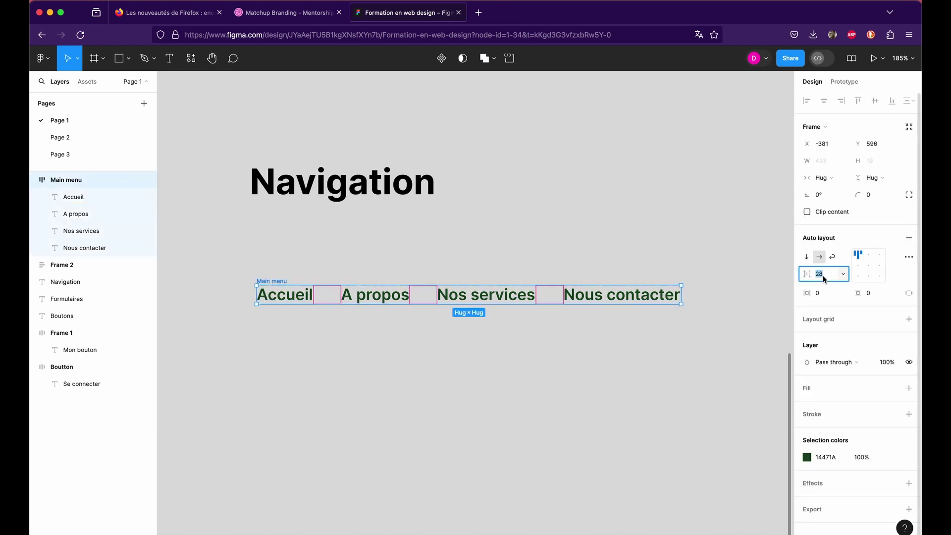
{"action": "key", "text": "shift+Up"}
{"action": "scroll", "coordinate": [544, 264], "scroll_direction": "right", "scroll_amount": 3}
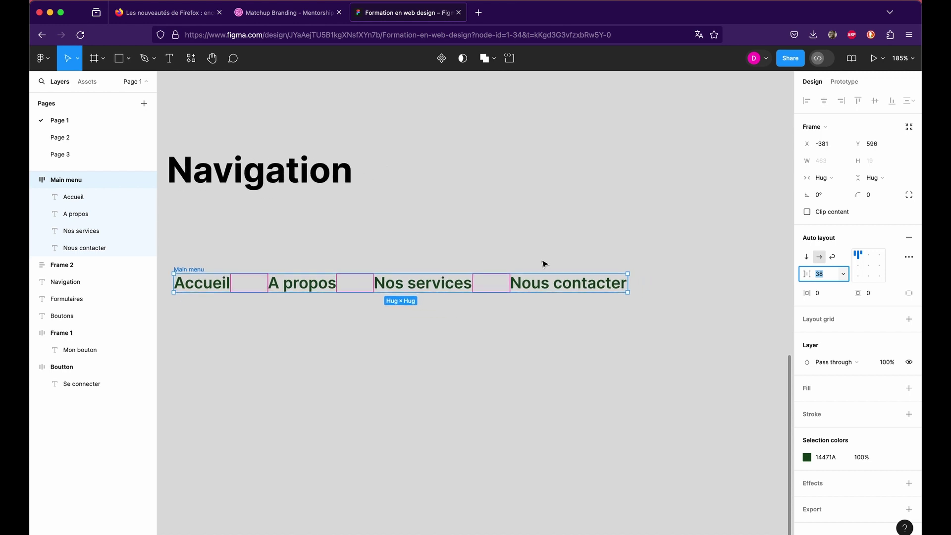
{"action": "left_click", "coordinate": [833, 279]}
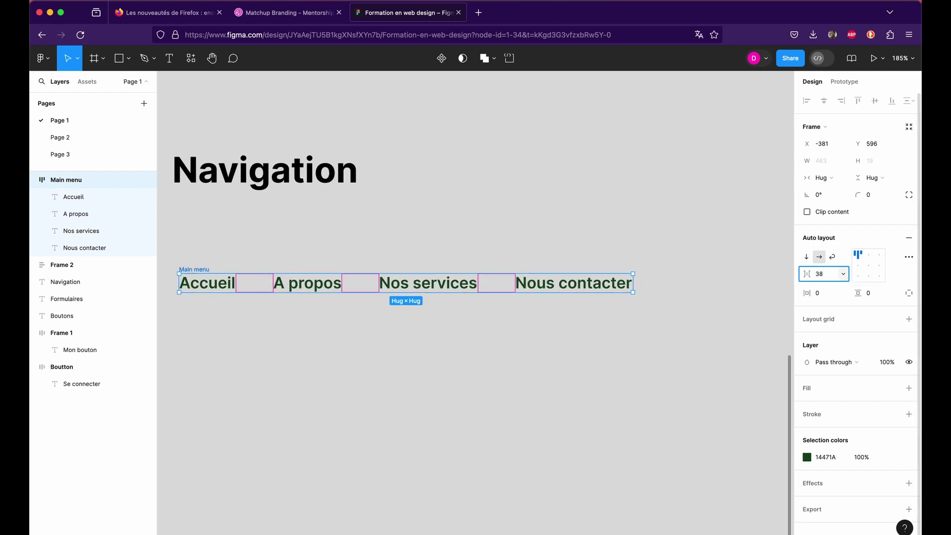
{"action": "key", "text": "shift+Up"}
{"action": "key", "text": "shift+Up"}
{"action": "key", "text": "shift+Down"}
{"action": "key", "text": "shift+Down"}
{"action": "key", "text": "shift+Down"}
{"action": "key", "text": "shift+Down"}
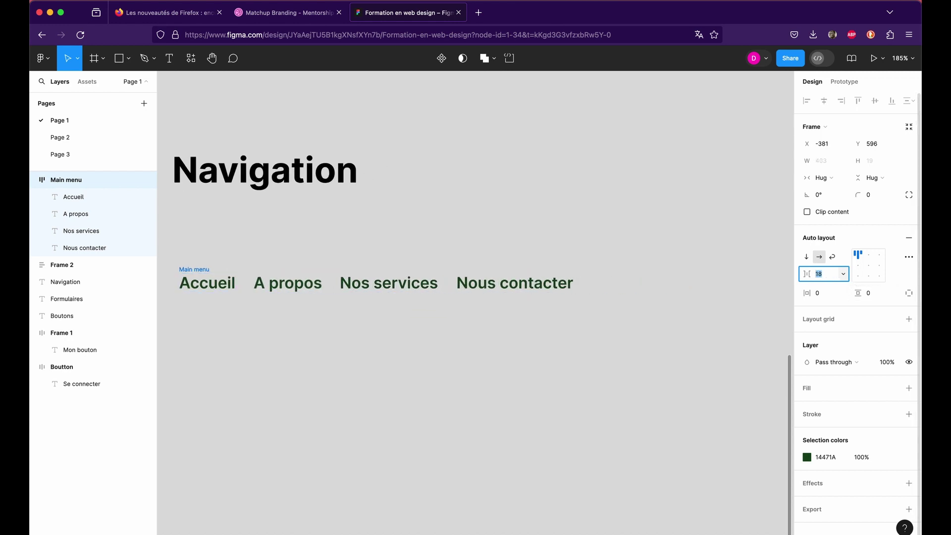
{"action": "key", "text": "shift+Up"}
{"action": "key", "text": "shift+Up"}
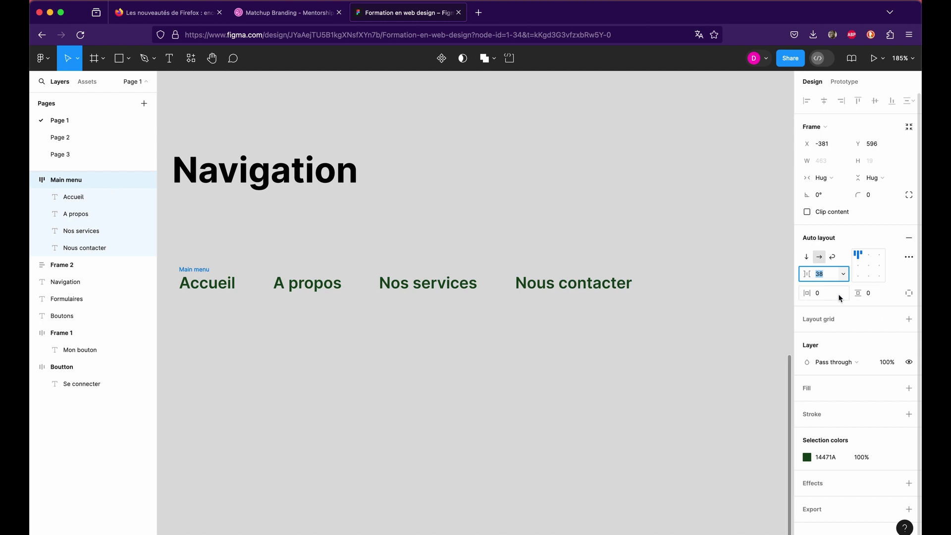
{"action": "left_click", "coordinate": [265, 262]}
{"action": "left_click", "coordinate": [201, 276]}
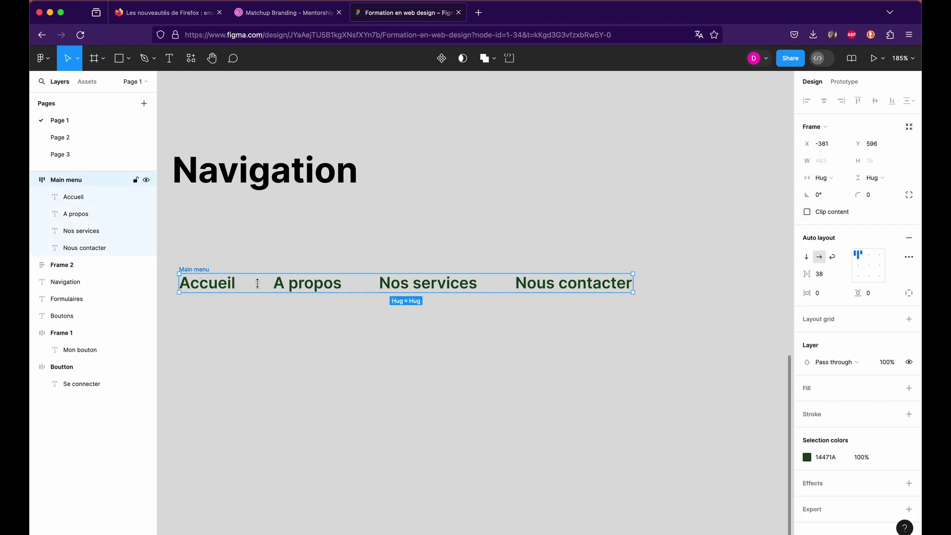
{"action": "left_click", "coordinate": [807, 258]}
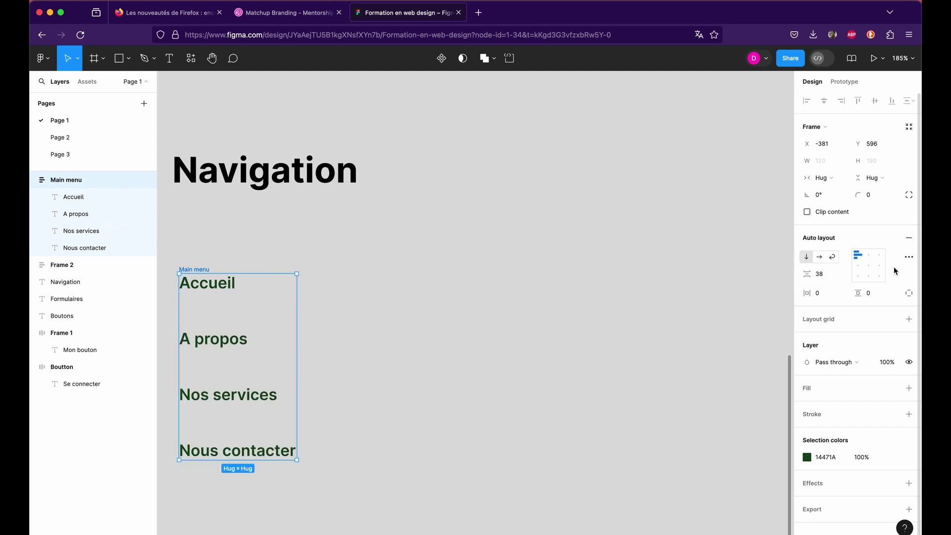
{"action": "left_click", "coordinate": [879, 256]}
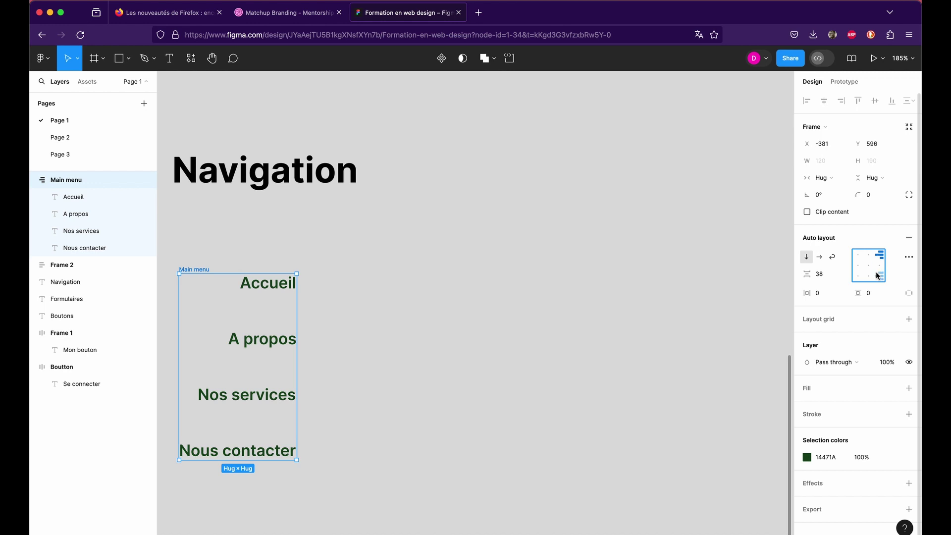
{"action": "left_click", "coordinate": [879, 275]}
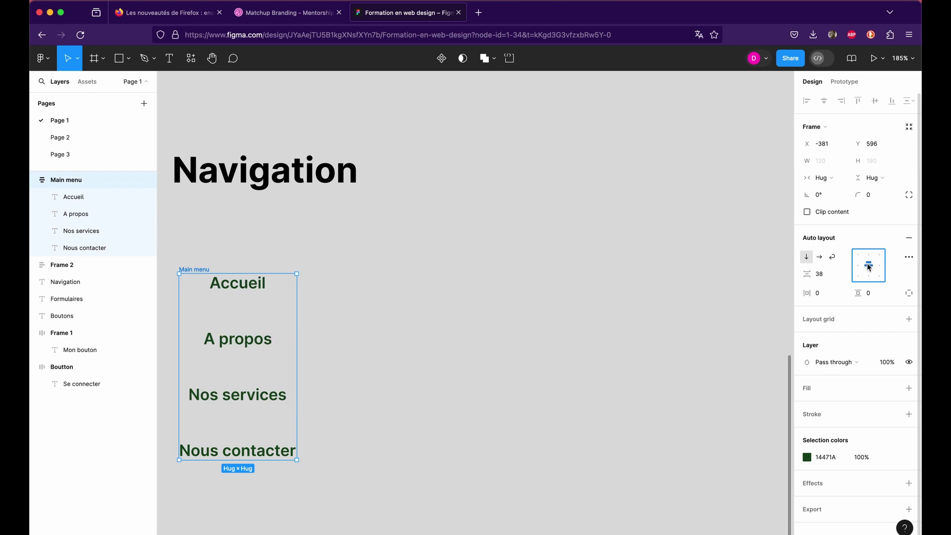
{"action": "left_click", "coordinate": [857, 255]}
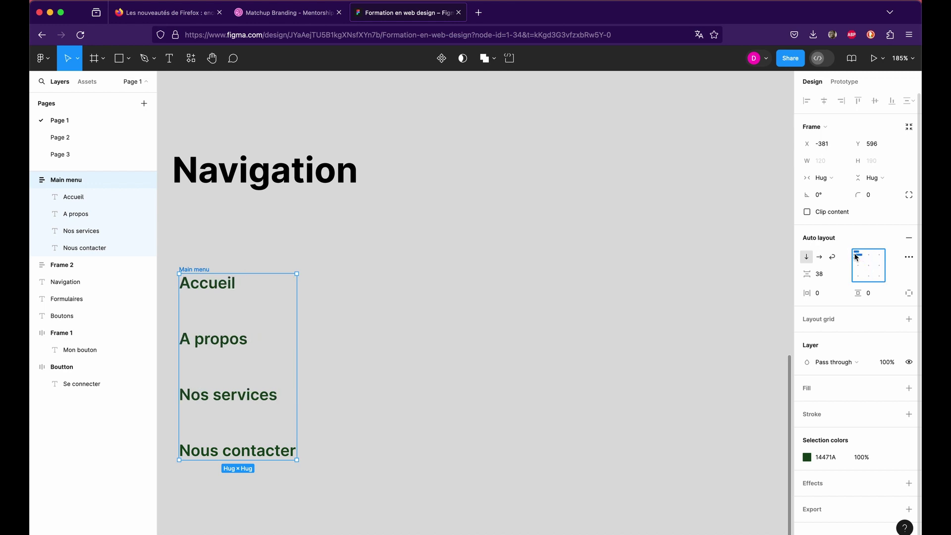
{"action": "left_click", "coordinate": [820, 257]}
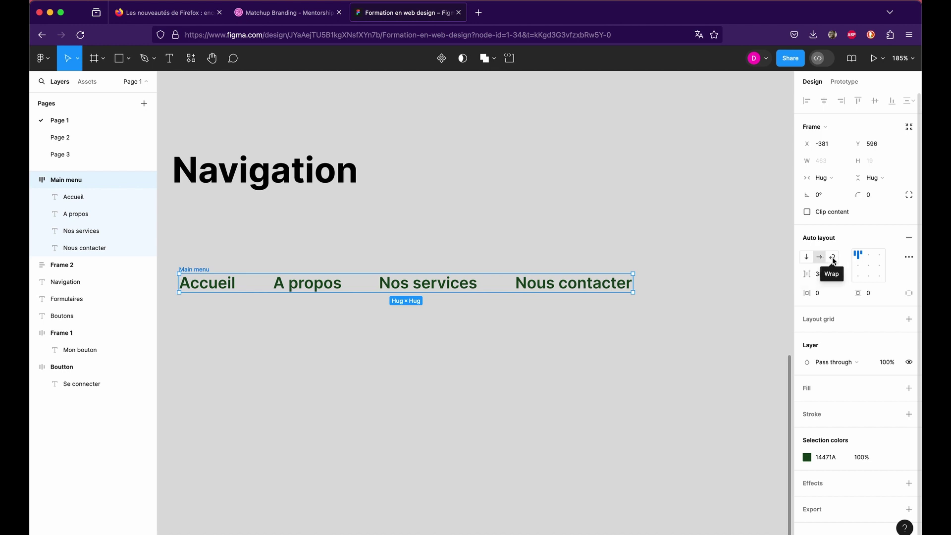
Try wrapping the Main menu items, then return them to a single horizontal row
{"action": "left_click", "coordinate": [833, 257]}
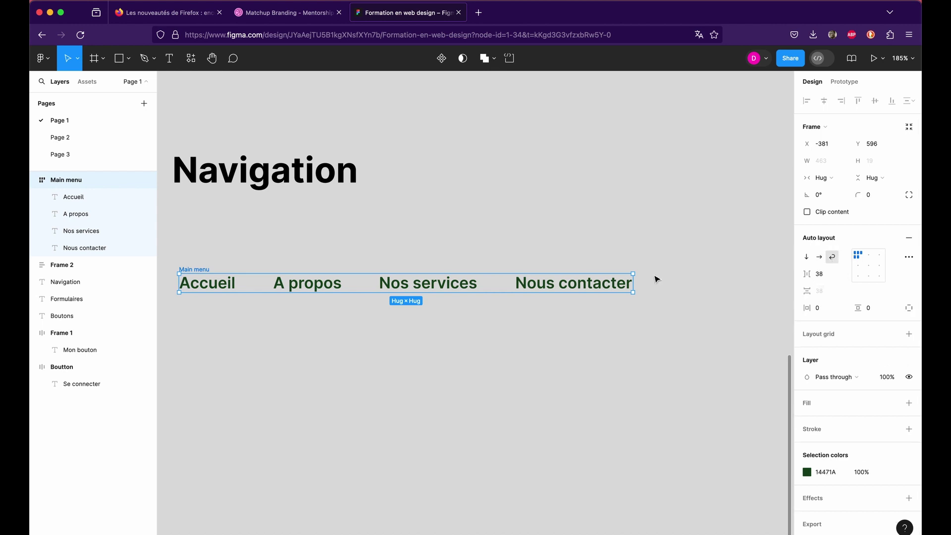
{"action": "mouse_move", "coordinate": [637, 282]}
{"action": "left_mouse_down"}
{"action": "mouse_move", "coordinate": [302, 312]}
{"action": "mouse_move", "coordinate": [570, 284]}
{"action": "left_mouse_up"}
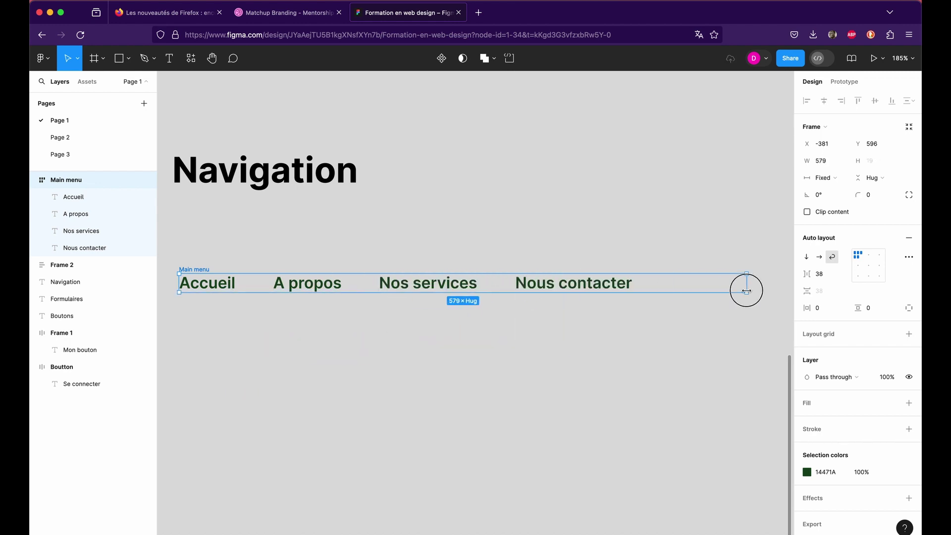
{"action": "left_click_drag", "start_coordinate": [571, 284], "coordinate": [788, 284]}
{"action": "left_click", "coordinate": [819, 256]}
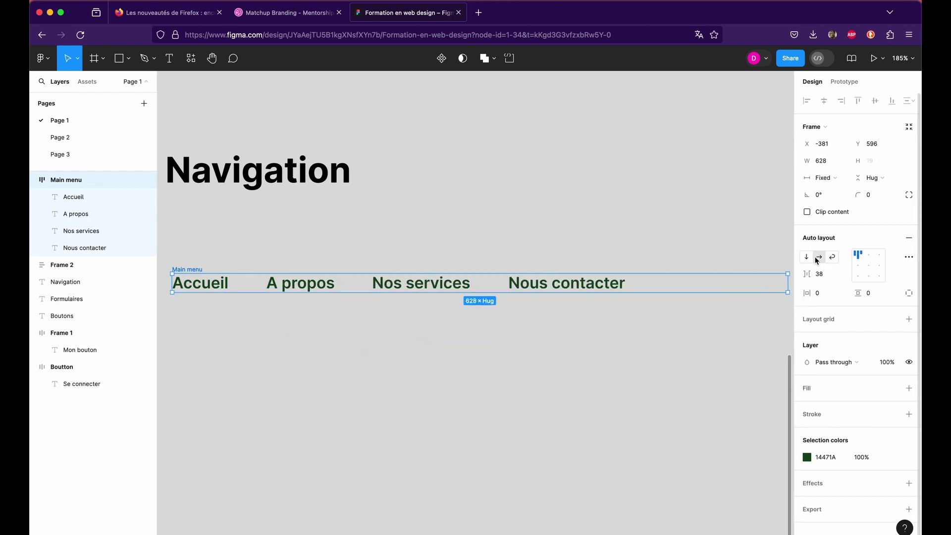
{"action": "scroll", "coordinate": [727, 288], "scroll_direction": "down", "scroll_amount": 2}
{"action": "scroll", "coordinate": [727, 288], "scroll_direction": "right", "scroll_amount": 2}
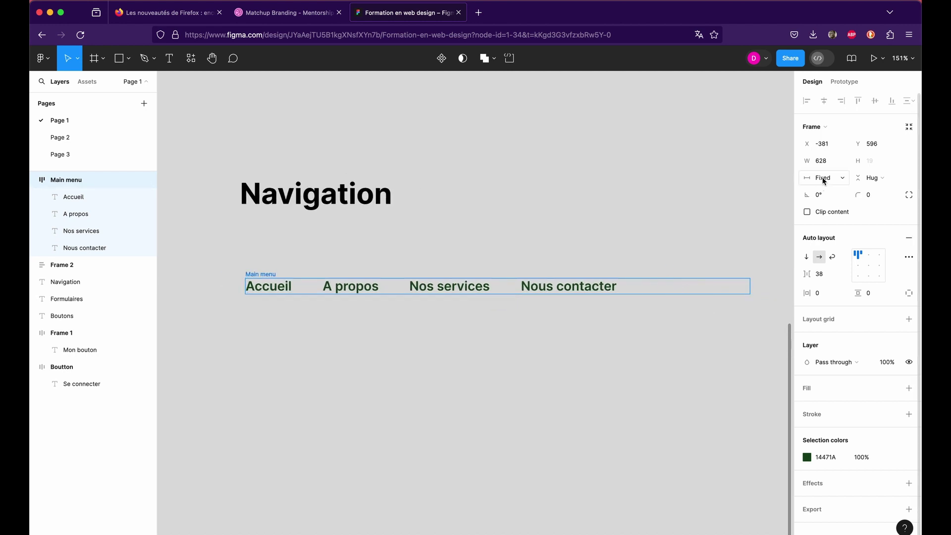
{"action": "scroll", "coordinate": [642, 345], "scroll_direction": "up", "scroll_amount": 1}
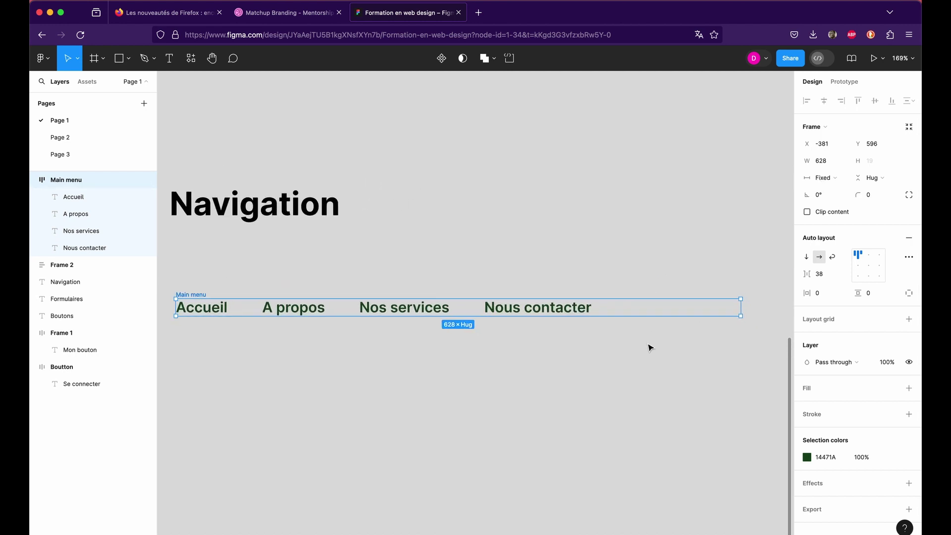
Set the Main menu width to Hug contents and nudge it slightly up and left
{"action": "left_click", "coordinate": [837, 180]}
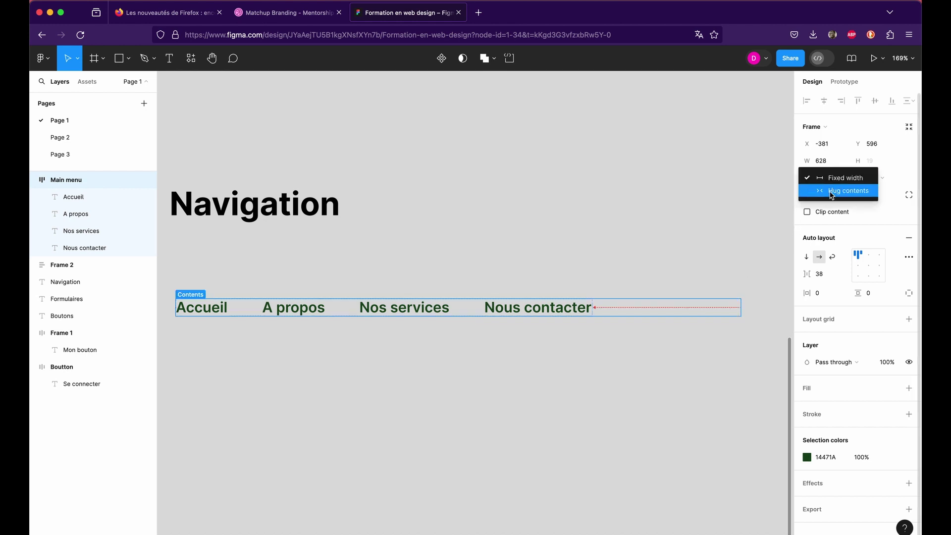
{"action": "left_click", "coordinate": [832, 191]}
{"action": "left_click", "coordinate": [531, 366]}
{"action": "scroll", "coordinate": [531, 365], "scroll_direction": "left", "scroll_amount": 2}
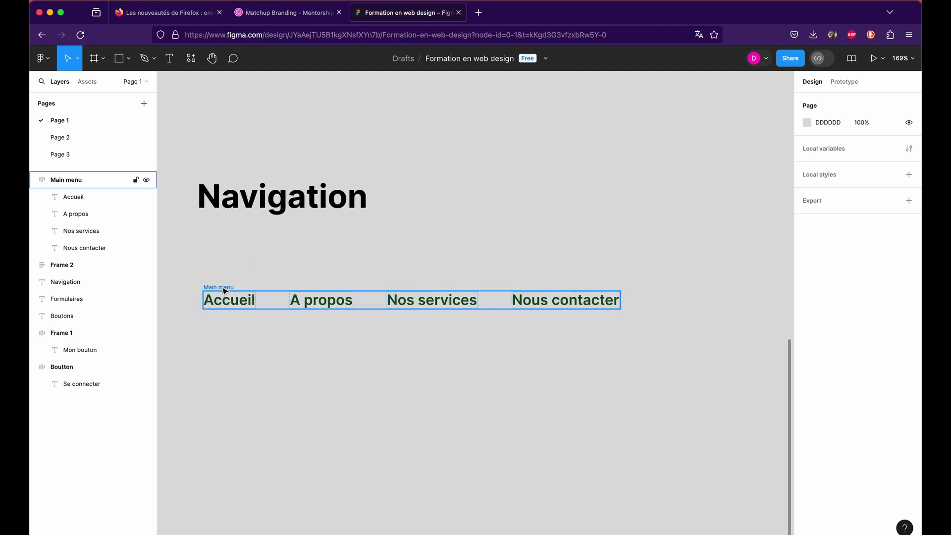
{"action": "left_click_drag", "start_coordinate": [224, 291], "coordinate": [219, 278]}
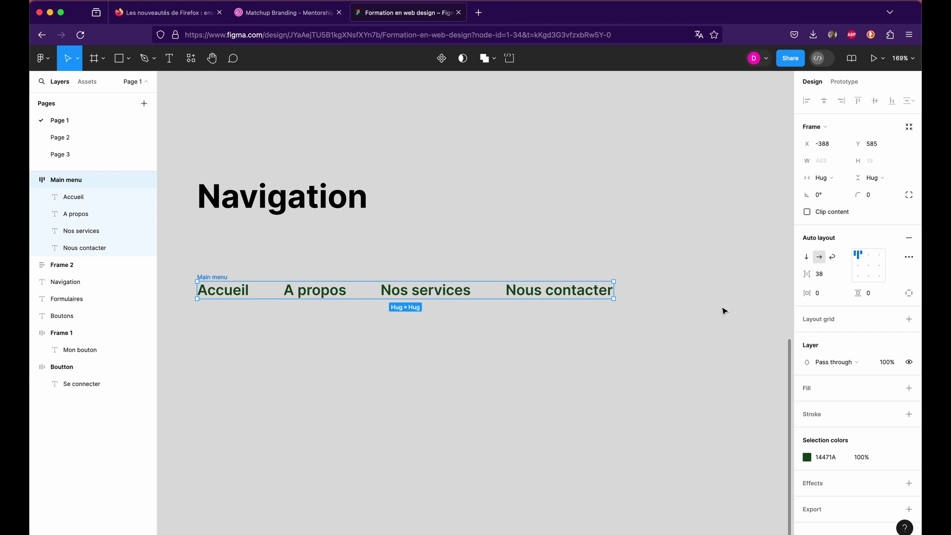
Stack the Main menu items vertically with an 18-pixel gap
{"action": "left_click", "coordinate": [806, 256]}
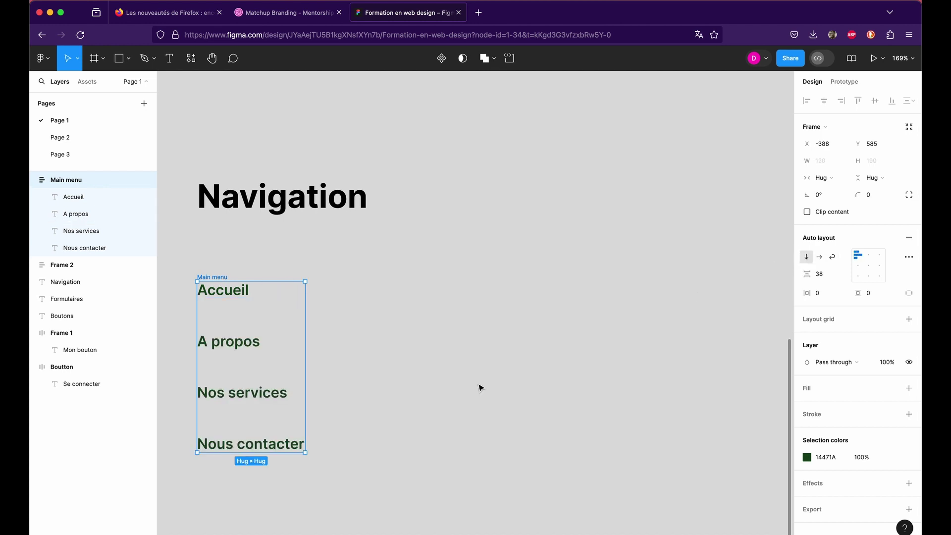
{"action": "mouse_move", "coordinate": [821, 273]}
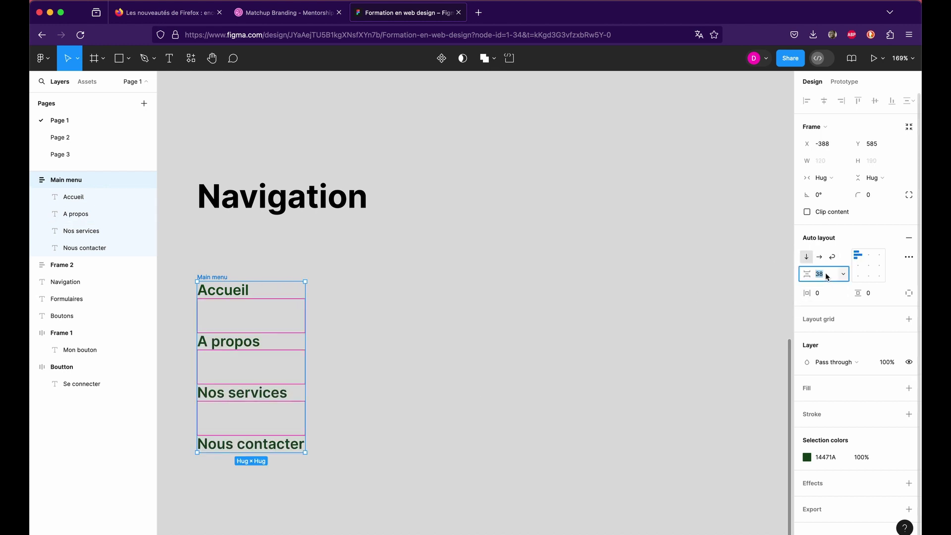
{"action": "key", "text": "Down"}
{"action": "key", "text": "Down"}
{"action": "key", "text": "Down"}
{"action": "key", "text": "Down"}
{"action": "key", "text": "Down"}
{"action": "key", "text": "Down"}
{"action": "key", "text": "Down"}
{"action": "key", "text": "Down"}
{"action": "key", "text": "Down"}
{"action": "key", "text": "Down"}
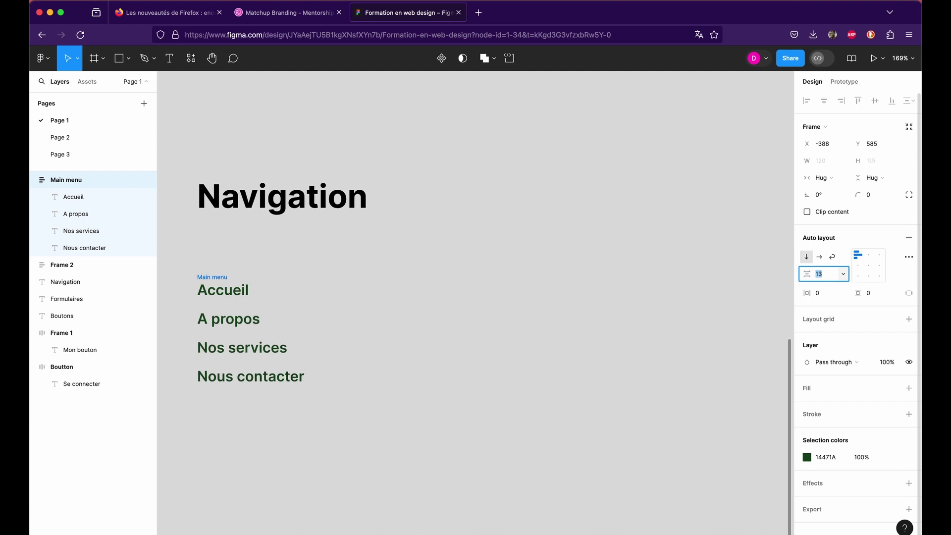
{"action": "key", "text": "Up"}
{"action": "key", "text": "Up"}
{"action": "key", "text": "Up"}
{"action": "key", "text": "Up"}
{"action": "key", "text": "Up"}
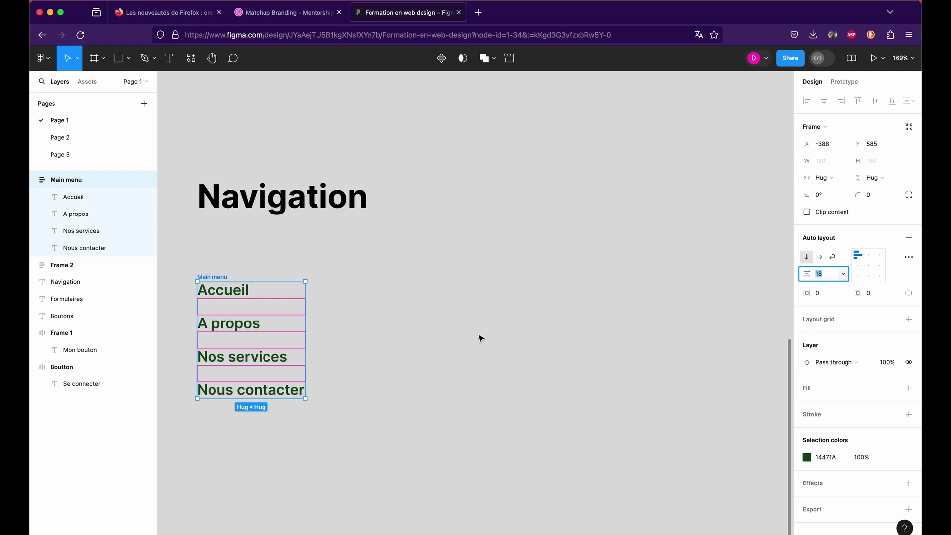
Start a new text label to the right of the Main menu
{"action": "left_click", "coordinate": [474, 310]}
{"action": "key", "text": "t"}
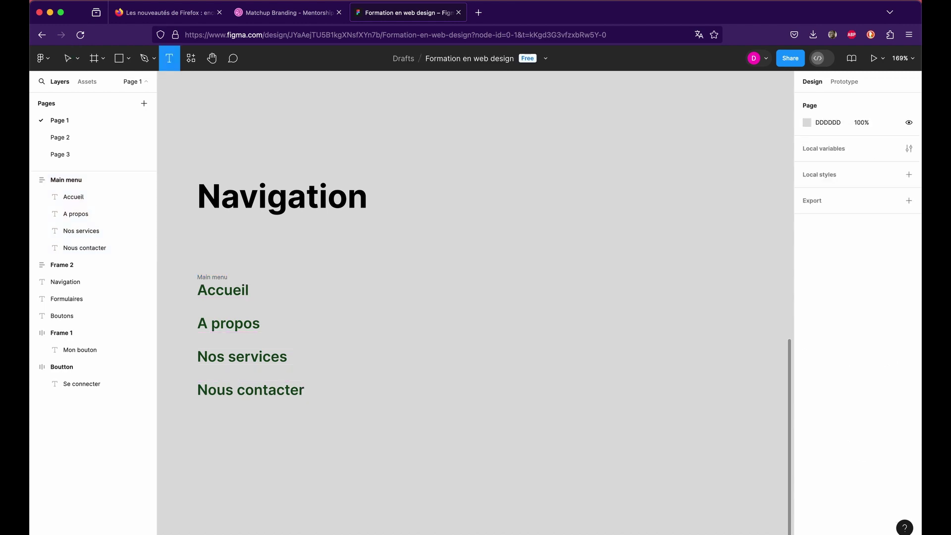
{"action": "left_click", "coordinate": [422, 299]}
{"action": "type", "text": "A"}
{"action": "key", "text": "Escape"}
Write the label 'Menu 1' and place a copy below it renamed 'Menu 2'
{"action": "key", "text": "BackSpace"}
{"action": "type", "text": "M"}
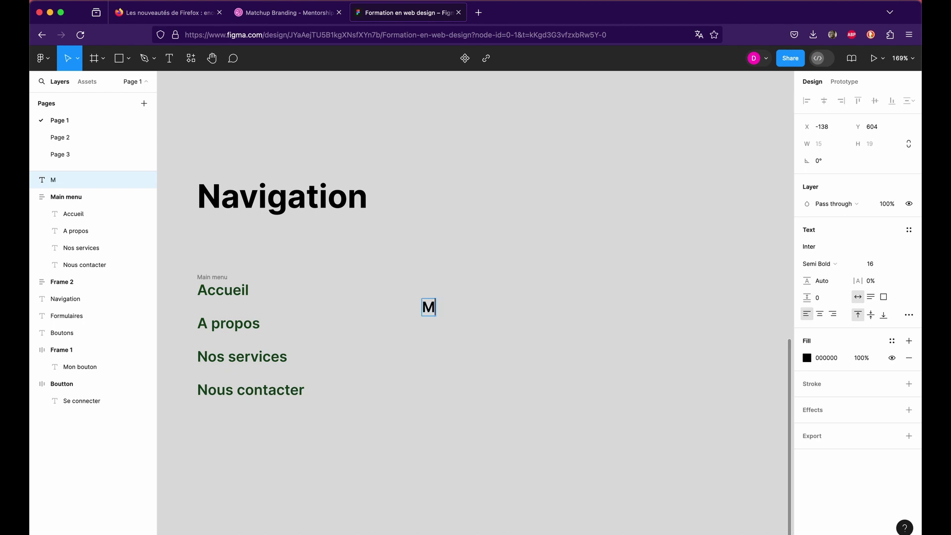
{"action": "type", "text": "enu 1"}
{"action": "key", "text": "Escape"}
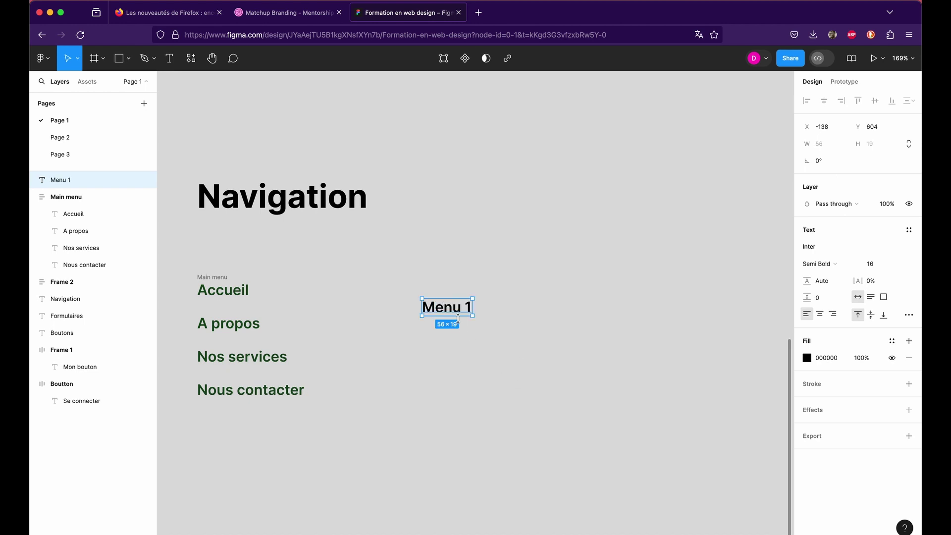
{"action": "left_click_drag", "start_coordinate": [454, 311], "coordinate": [454, 353]}
{"action": "double_click", "coordinate": [450, 349]}
{"action": "type", "text": "L"}
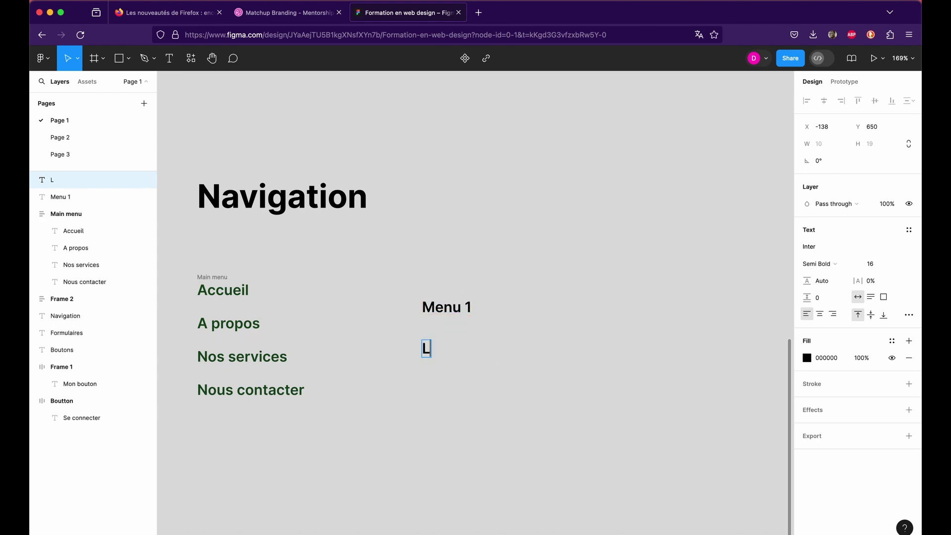
{"action": "type", "text": "Menu"}
{"action": "key", "text": "BackSpace"}
{"action": "key", "text": "BackSpace"}
{"action": "key", "text": "BackSpace"}
{"action": "key", "text": "BackSpace"}
{"action": "key", "text": "BackSpace"}
{"action": "type", "text": "M"}
{"action": "type", "text": "enu 2"}
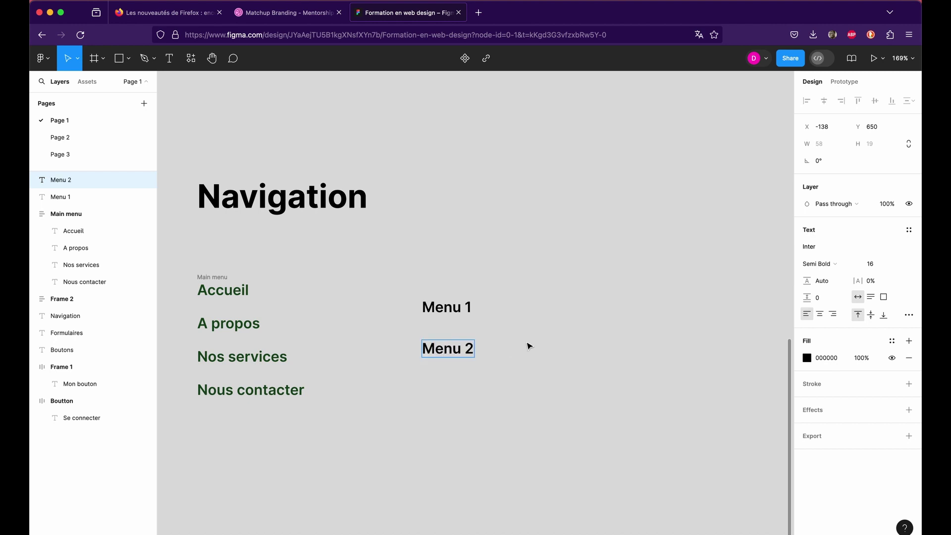
{"action": "key", "text": "Escape"}
Wrap Menu 1 and Menu 2 in an auto-layout frame and duplicate the Menu 2 label
{"action": "left_click_drag", "start_coordinate": [416, 280], "coordinate": [568, 420]}
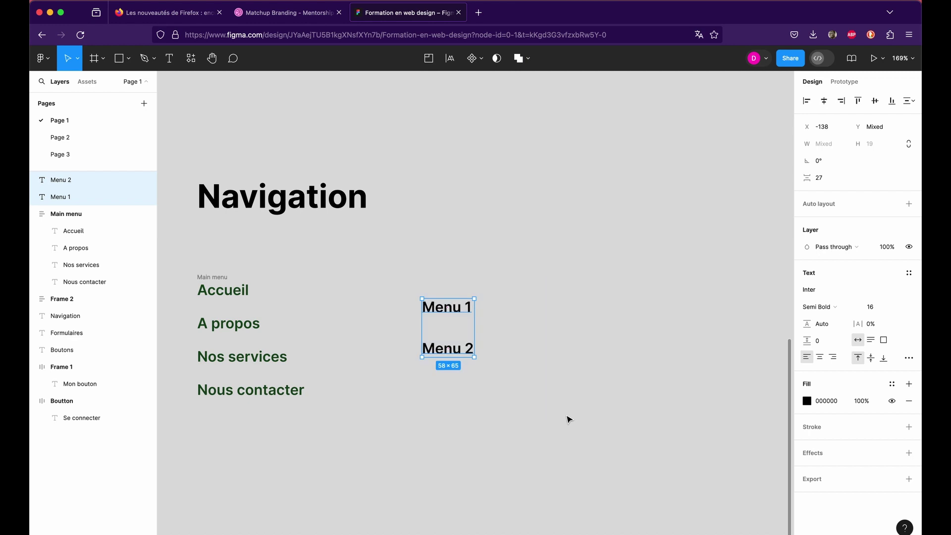
{"action": "key", "text": "shift+a"}
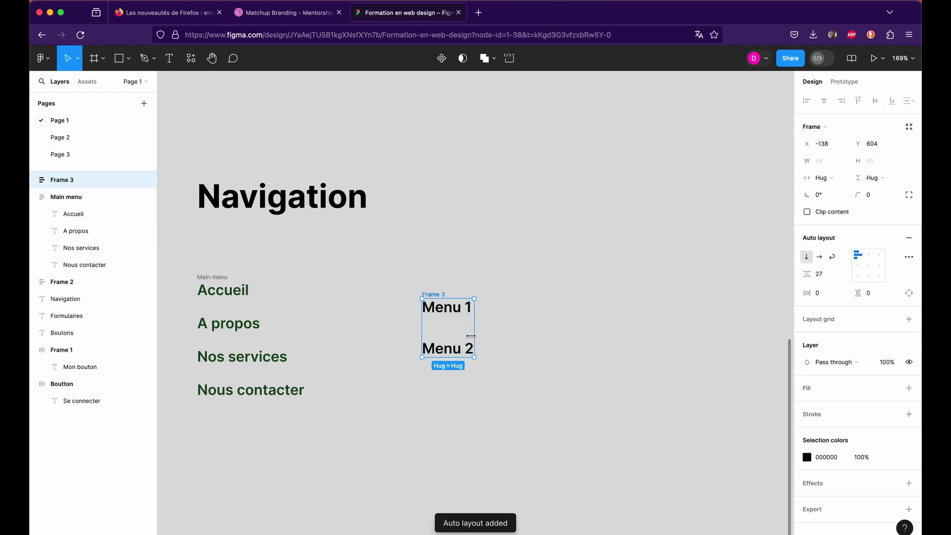
{"action": "left_click", "coordinate": [445, 352]}
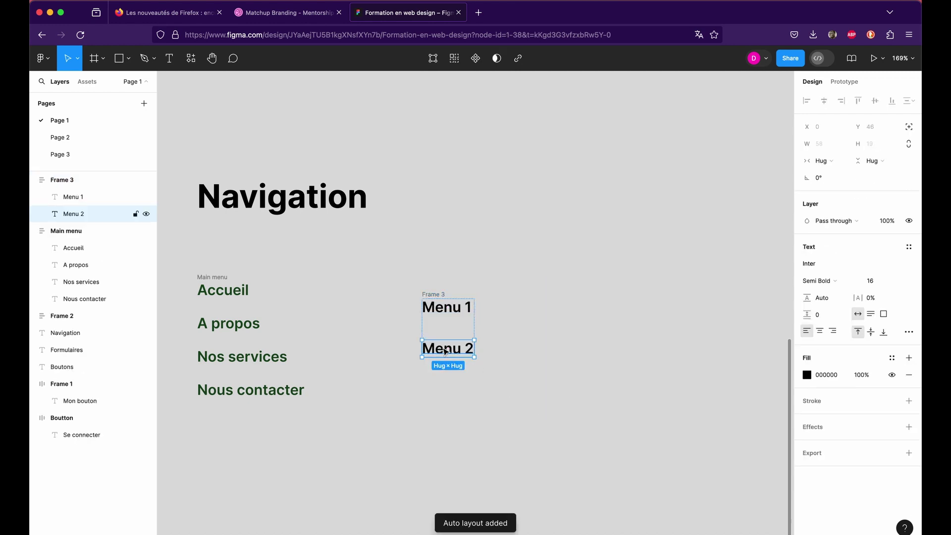
{"action": "key", "text": "ctrl+d"}
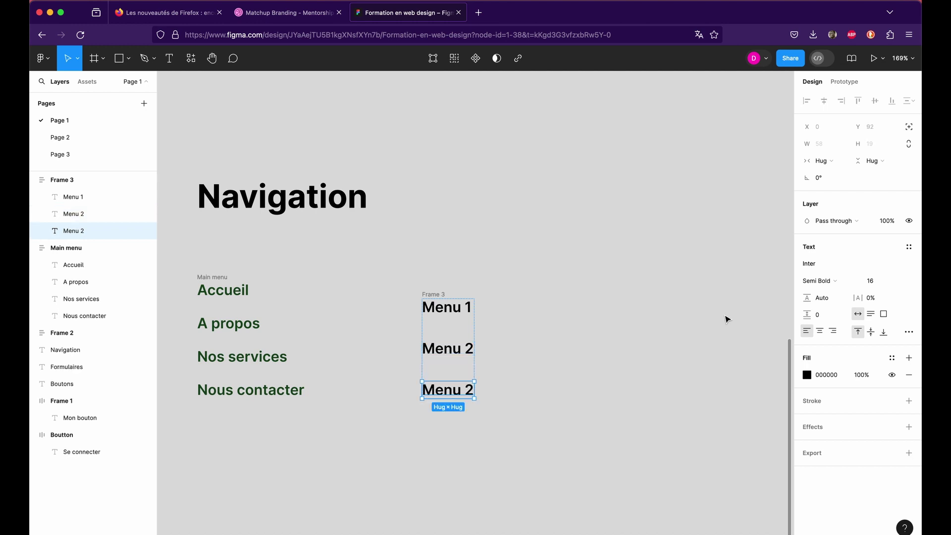
{"action": "key", "text": "ctrl+d"}
{"action": "key", "text": "ctrl+d"}
Lay out Frame 3 horizontally, move it up and left, and give it a white fill
{"action": "left_click", "coordinate": [639, 311]}
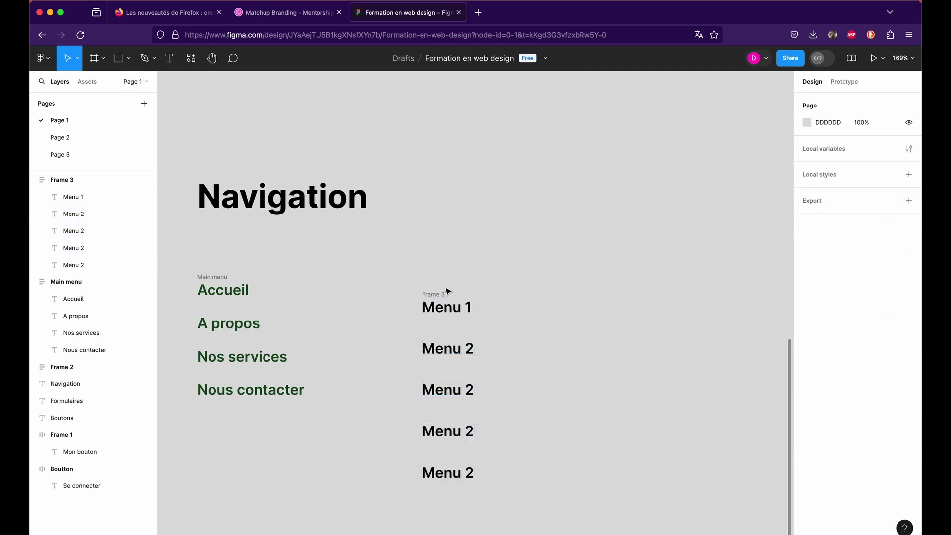
{"action": "left_click", "coordinate": [441, 294]}
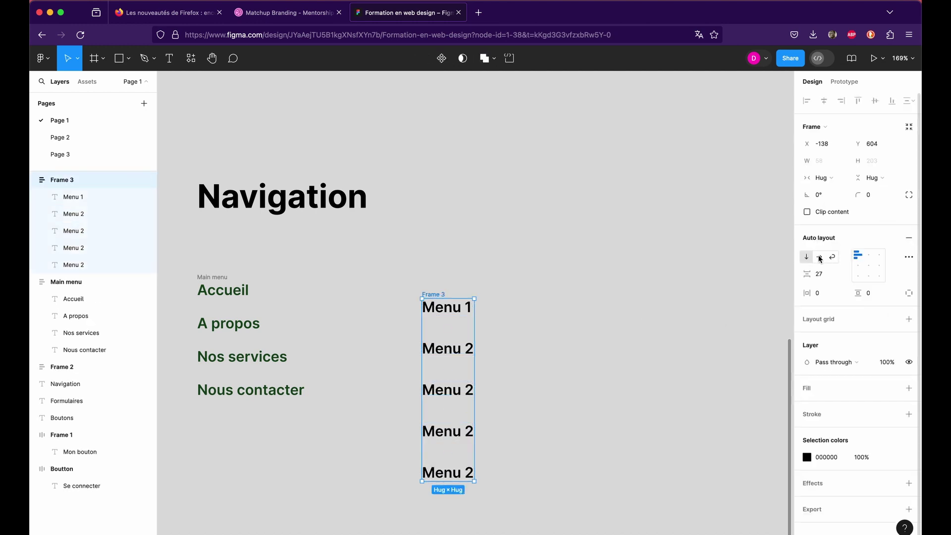
{"action": "left_click", "coordinate": [820, 256]}
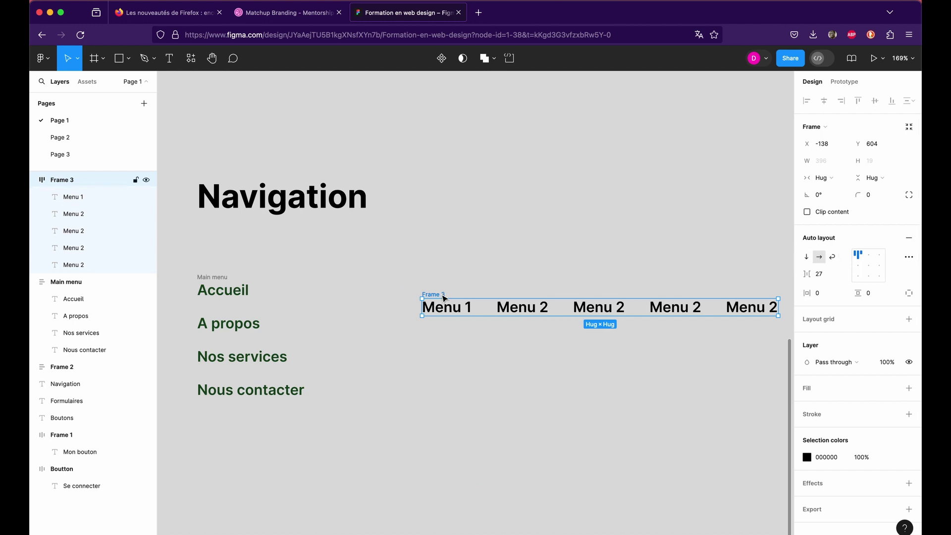
{"action": "left_click_drag", "start_coordinate": [437, 292], "coordinate": [402, 258]}
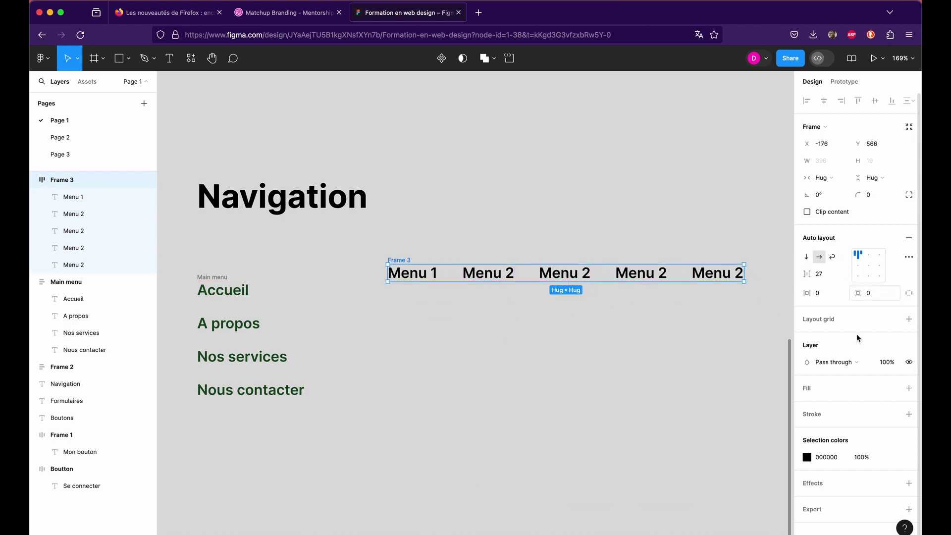
{"action": "left_click", "coordinate": [909, 388]}
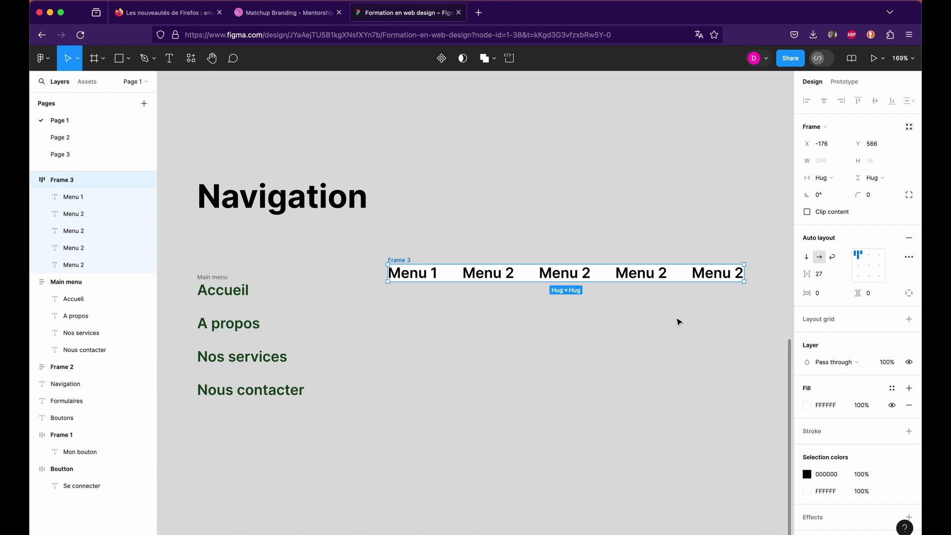
Set Frame 3's padding to 20 horizontal and 10 vertical
{"action": "left_click", "coordinate": [820, 296]}
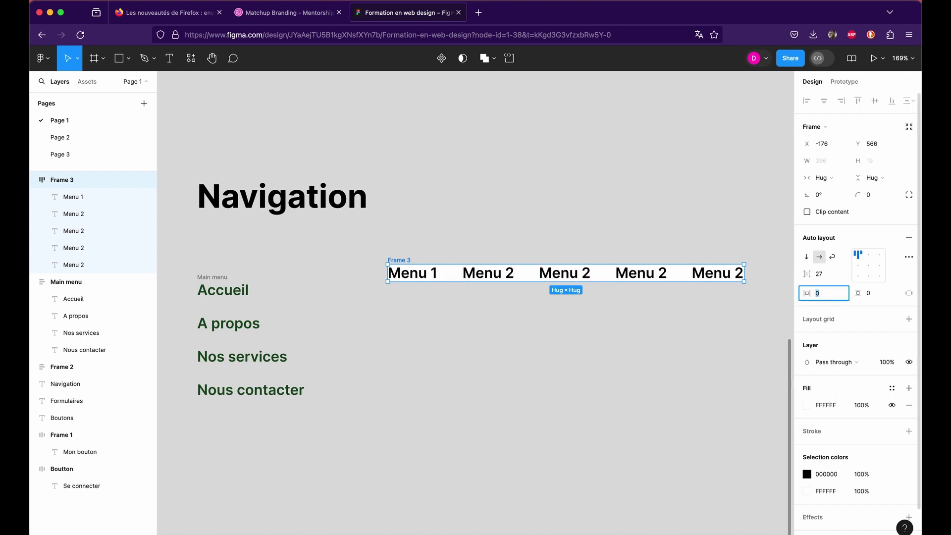
{"action": "type", "text": "20"}
{"action": "key", "text": "Return"}
{"action": "left_click", "coordinate": [878, 294]}
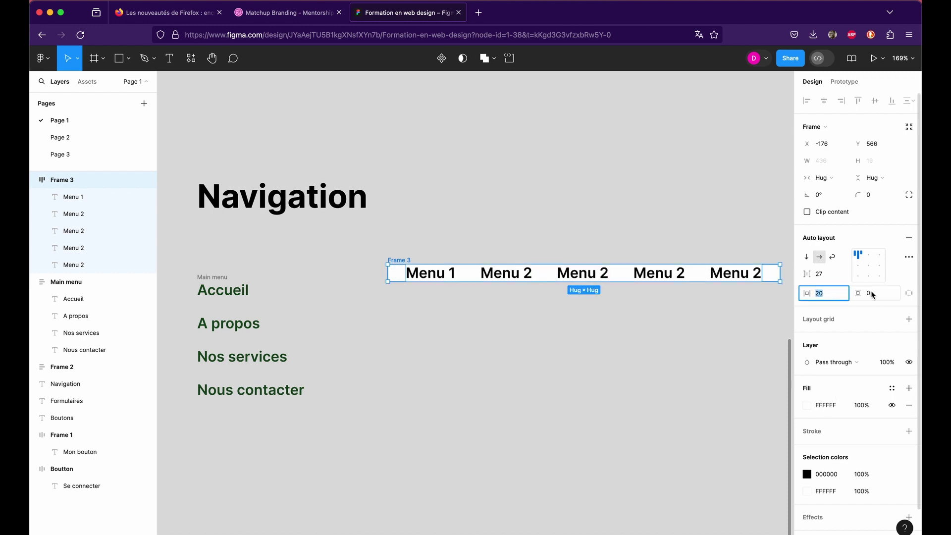
{"action": "type", "text": "10"}
{"action": "key", "text": "Return"}
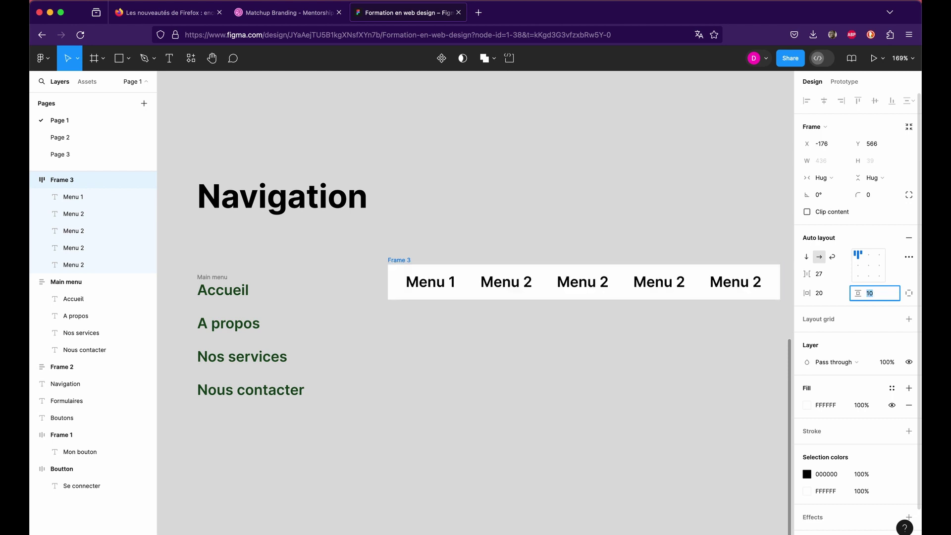
Move the white Menu bar slightly down and right to X -164, Y 585
{"action": "scroll", "coordinate": [684, 300], "scroll_direction": "down", "scroll_amount": 2}
{"action": "scroll", "coordinate": [684, 304], "scroll_direction": "right", "scroll_amount": 3}
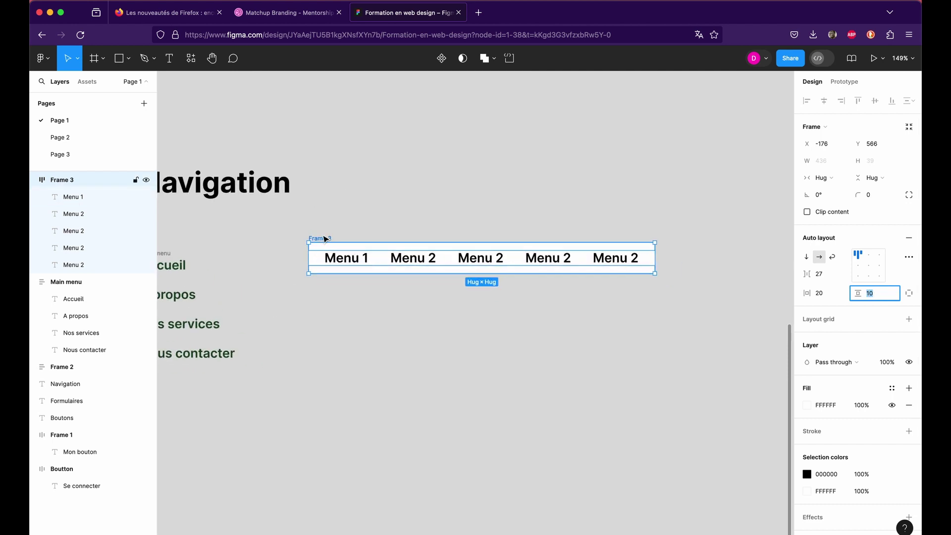
{"action": "left_click_drag", "start_coordinate": [325, 239], "coordinate": [336, 255]}
{"action": "scroll", "coordinate": [336, 256], "scroll_direction": "left", "scroll_amount": 3}
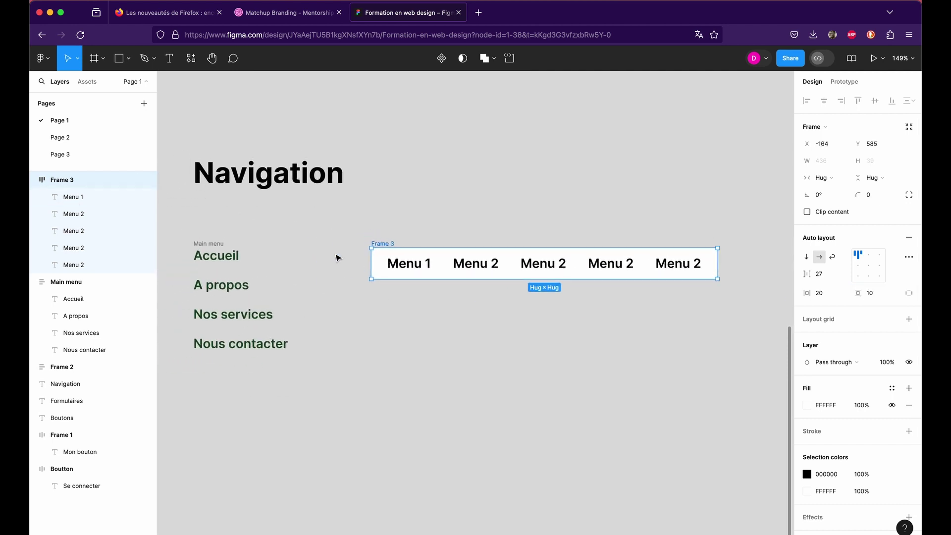
{"action": "scroll", "coordinate": [336, 257], "scroll_direction": "down", "scroll_amount": 3}
{"action": "scroll", "coordinate": [336, 258], "scroll_direction": "up", "scroll_amount": 5}
{"action": "scroll", "coordinate": [335, 258], "scroll_direction": "up", "scroll_amount": 5}
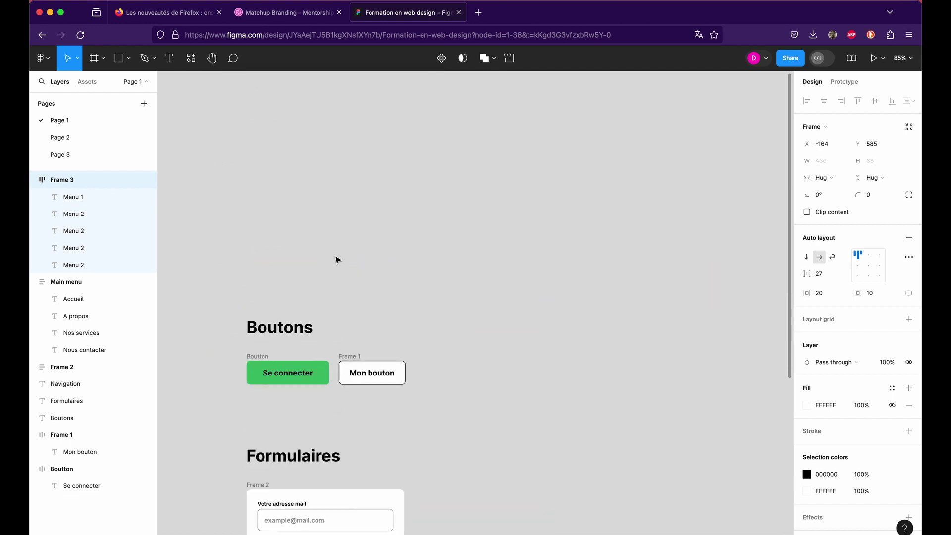
{"action": "scroll", "coordinate": [337, 259], "scroll_direction": "down", "scroll_amount": 3}
{"action": "scroll", "coordinate": [286, 213], "scroll_direction": "up", "scroll_amount": 5}
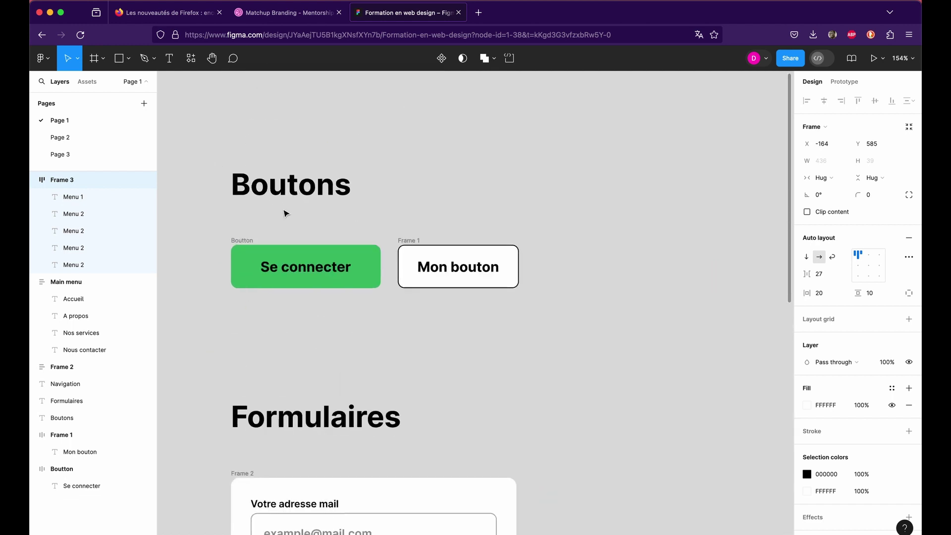
{"action": "scroll", "coordinate": [286, 229], "scroll_direction": "down", "scroll_amount": 5}
{"action": "left_click", "coordinate": [306, 229]}
{"action": "scroll", "coordinate": [302, 228], "scroll_direction": "down", "scroll_amount": 5}
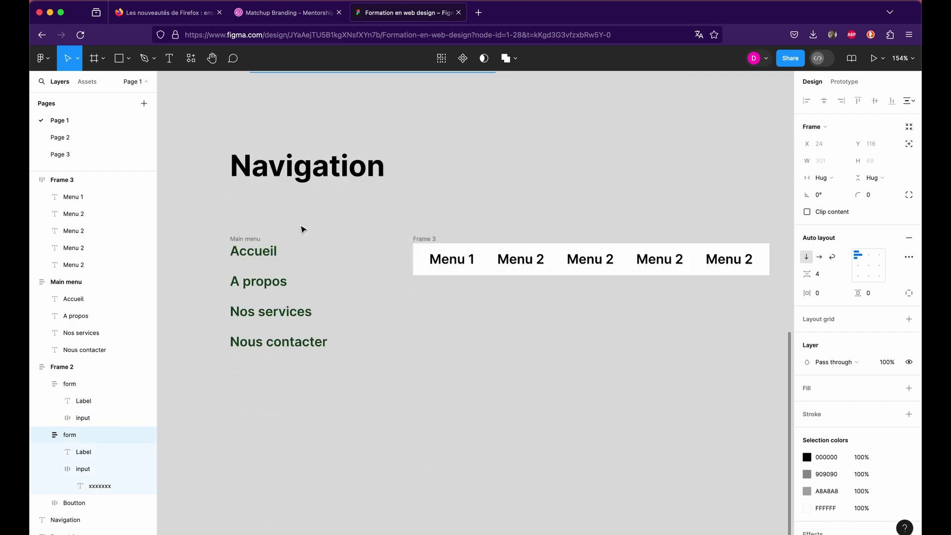
Select the Navigation title and pan around to inspect the Navigation section
{"action": "left_click", "coordinate": [283, 283]}
{"action": "left_click", "coordinate": [292, 206]}
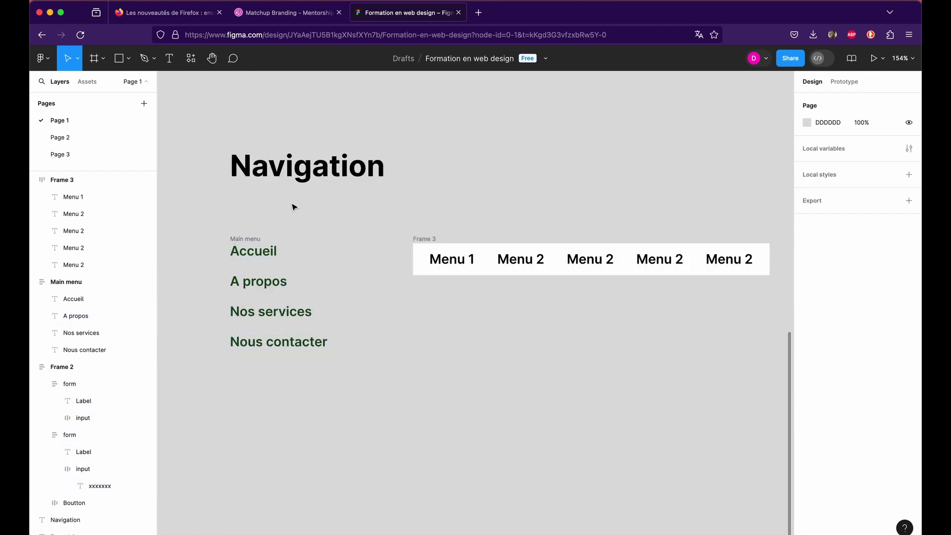
{"action": "left_click", "coordinate": [303, 179]}
{"action": "scroll", "coordinate": [345, 238], "scroll_direction": "down", "scroll_amount": 3}
{"action": "scroll", "coordinate": [345, 239], "scroll_direction": "down", "scroll_amount": 4}
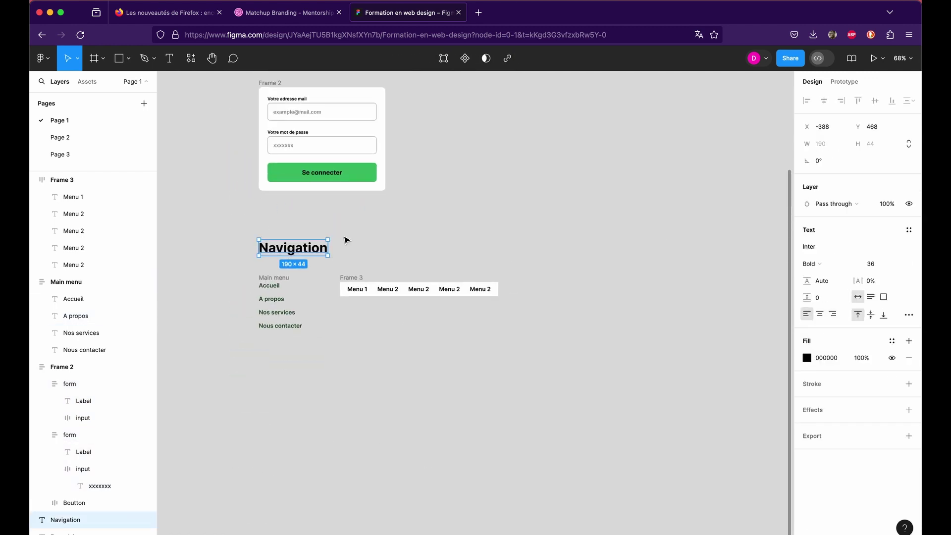
{"action": "scroll", "coordinate": [345, 240], "scroll_direction": "up", "scroll_amount": 5}
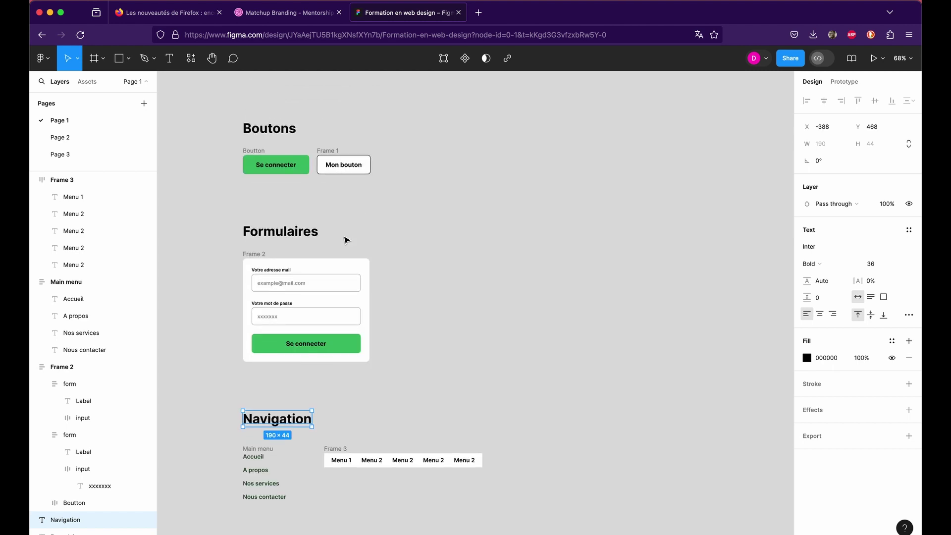
{"action": "scroll", "coordinate": [345, 239], "scroll_direction": "up", "scroll_amount": 2}
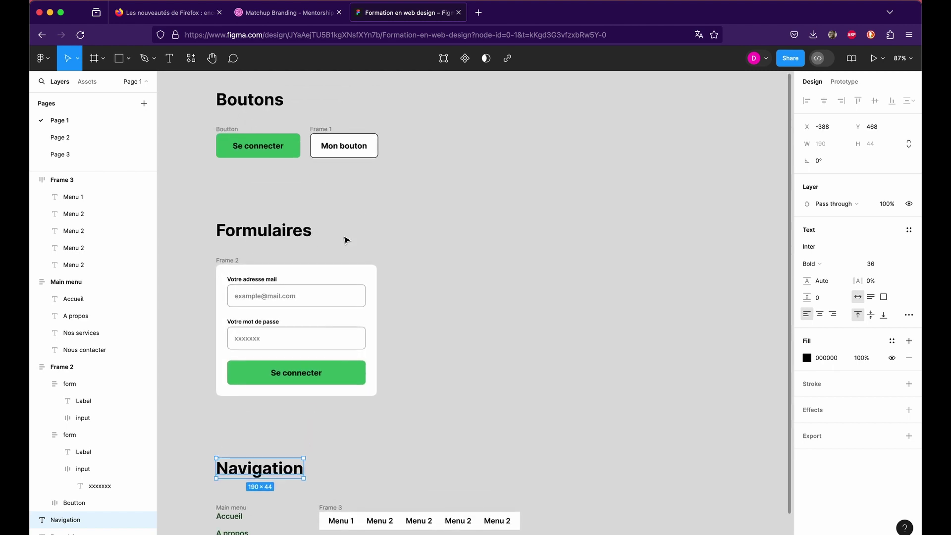
{"action": "scroll", "coordinate": [346, 240], "scroll_direction": "down", "scroll_amount": 5}
{"action": "scroll", "coordinate": [346, 239], "scroll_direction": "down", "scroll_amount": 2}
{"action": "scroll", "coordinate": [345, 239], "scroll_direction": "up", "scroll_amount": 1}
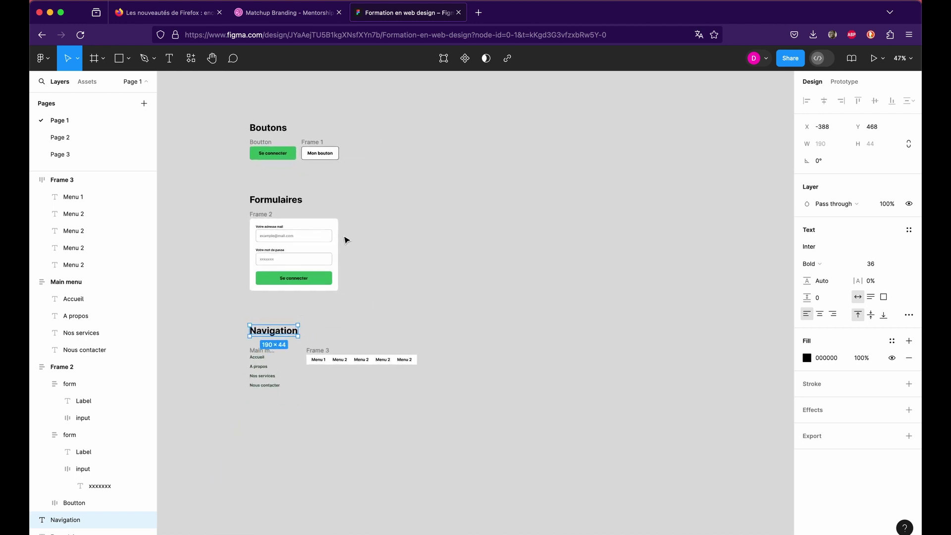
{"action": "scroll", "coordinate": [345, 240], "scroll_direction": "up", "scroll_amount": 1}
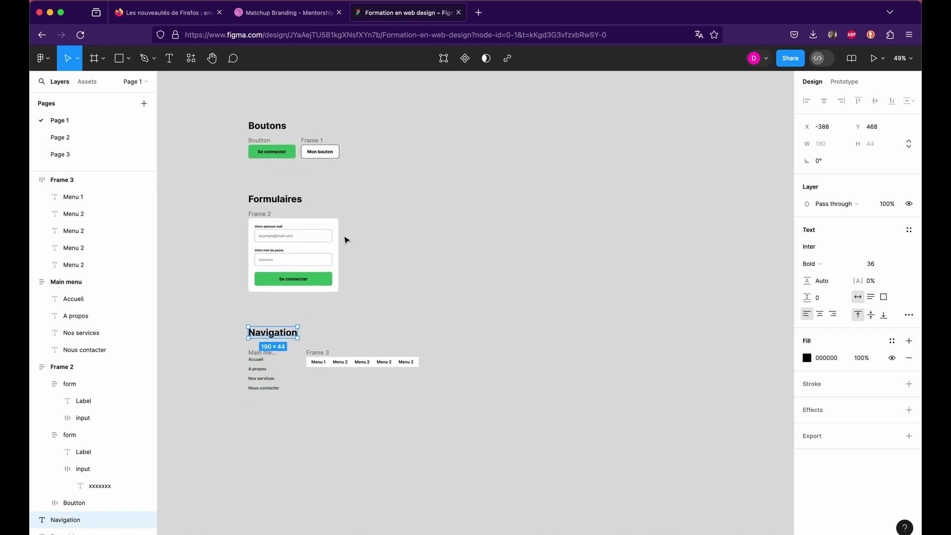
{"action": "scroll", "coordinate": [345, 239], "scroll_direction": "up", "scroll_amount": 1}
{"action": "scroll", "coordinate": [346, 240], "scroll_direction": "up", "scroll_amount": 2}
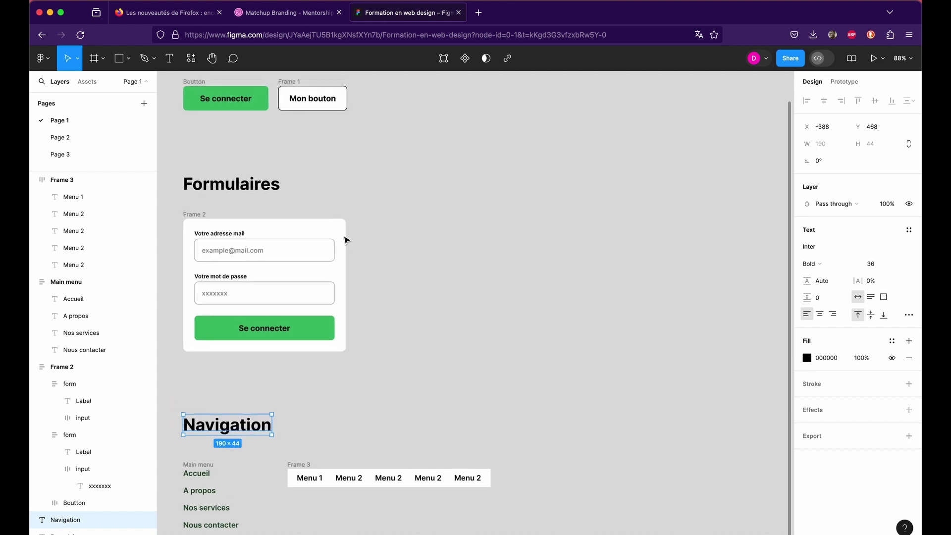
{"action": "scroll", "coordinate": [346, 239], "scroll_direction": "up", "scroll_amount": 2}
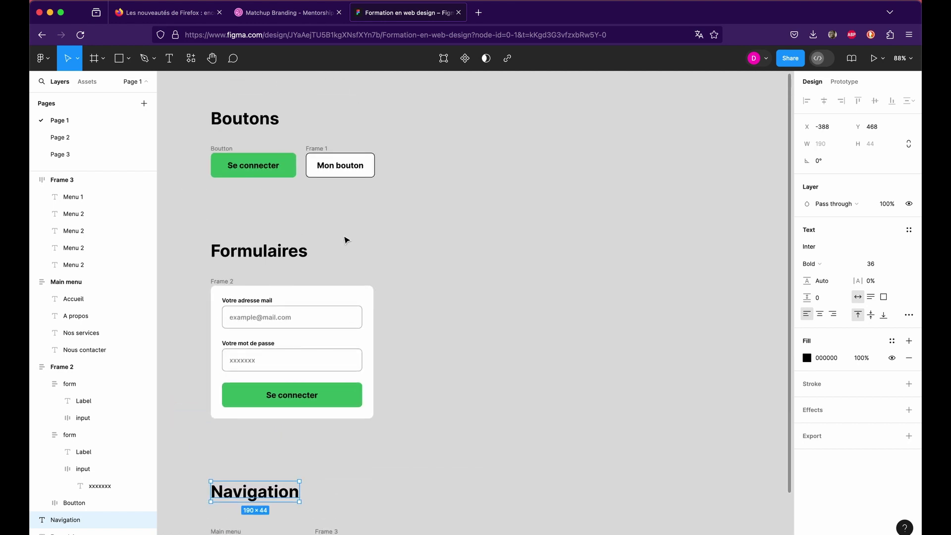
Make the green Boutton a component and place an instance of it from Assets
{"action": "left_click", "coordinate": [235, 151]}
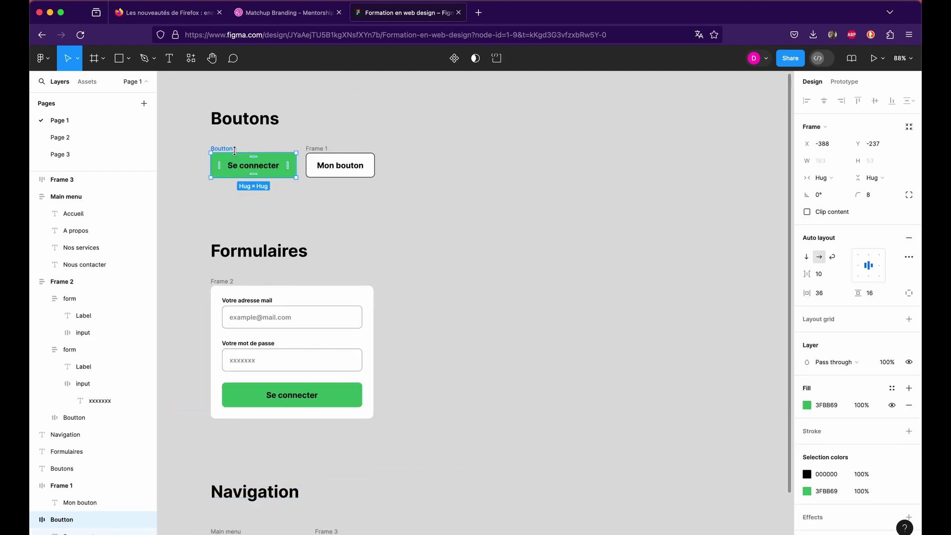
{"action": "left_click", "coordinate": [453, 59]}
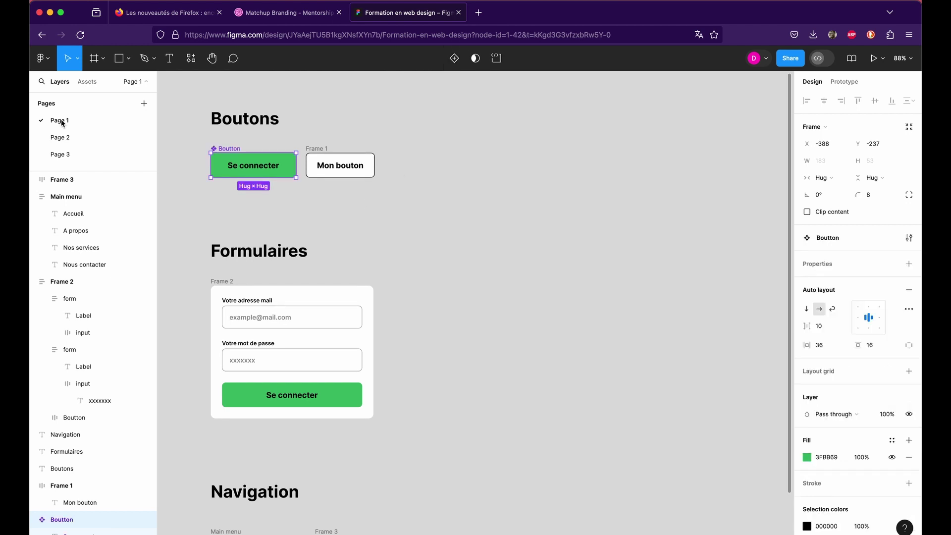
{"action": "left_click", "coordinate": [89, 82]}
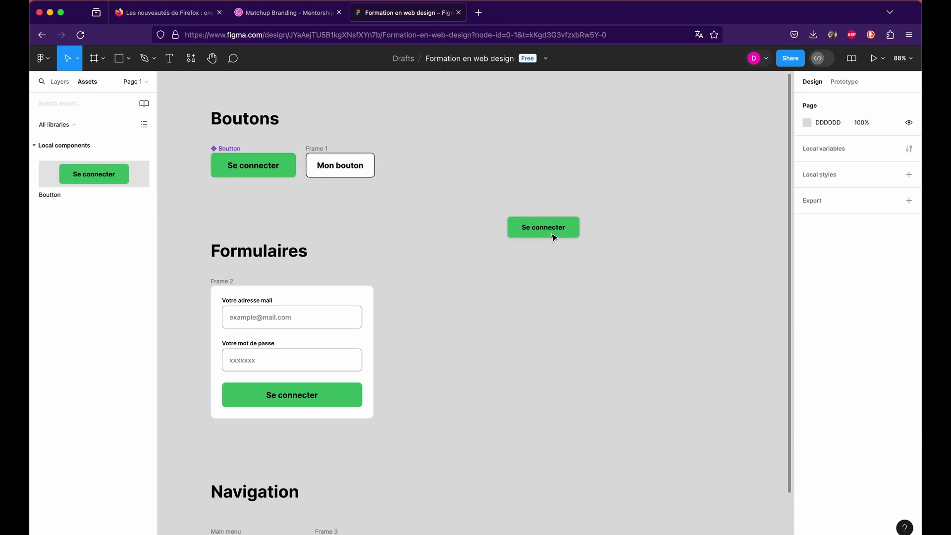
{"action": "left_click_drag", "start_coordinate": [96, 177], "coordinate": [552, 235]}
{"action": "left_click", "coordinate": [373, 230]}
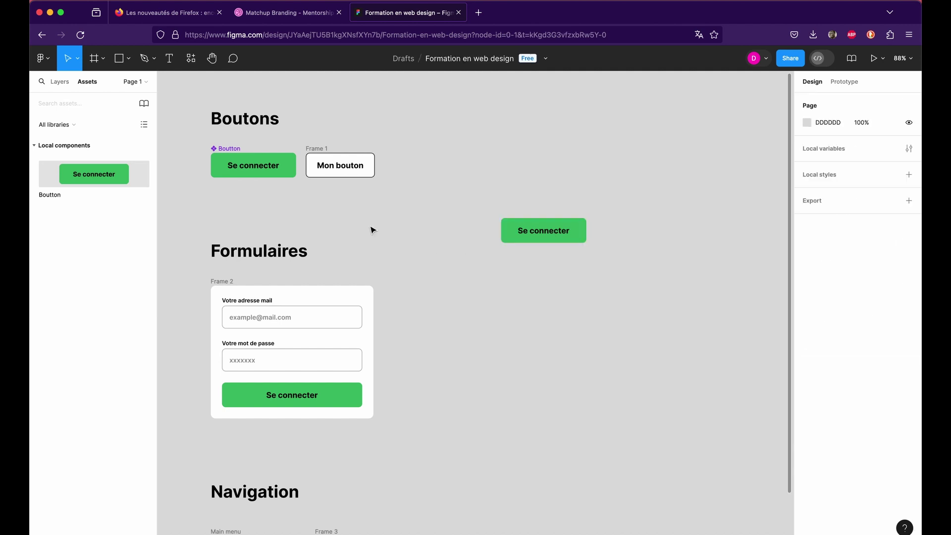
Try a reddish-brown fill on the Boutton component, then undo it back to green
{"action": "left_click", "coordinate": [232, 152]}
{"action": "left_click", "coordinate": [807, 457]}
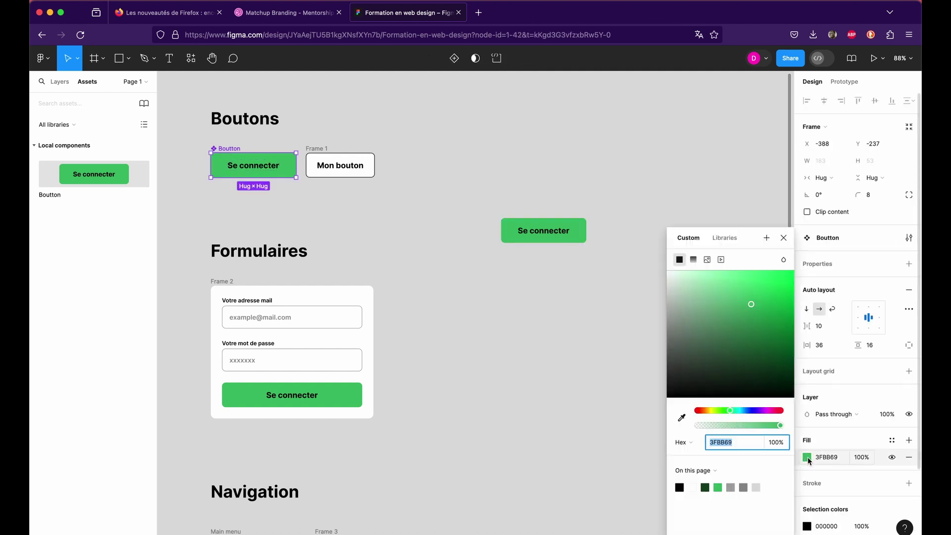
{"action": "left_click", "coordinate": [702, 413]}
{"action": "left_click_drag", "start_coordinate": [713, 350], "coordinate": [722, 303]}
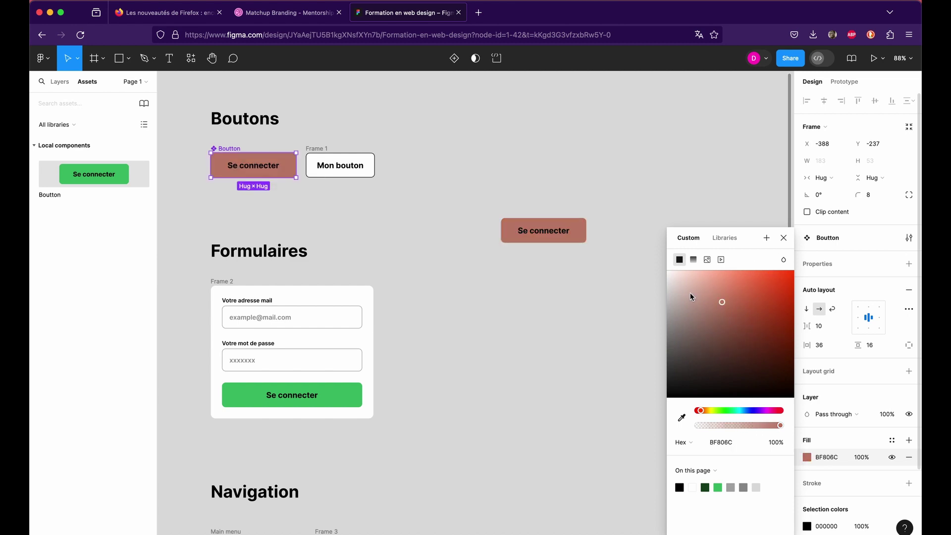
{"action": "key", "text": "super+z"}
{"action": "key", "text": "super+z"}
{"action": "left_click", "coordinate": [588, 309]}
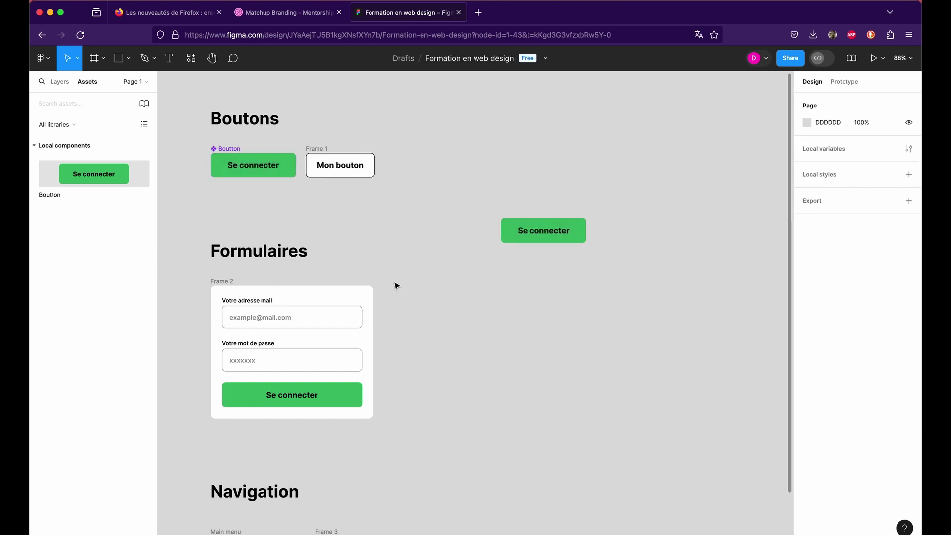
{"action": "key", "text": "super+z"}
From the Layers list, undo Create component so Boutton is a plain frame again
{"action": "left_click", "coordinate": [52, 83]}
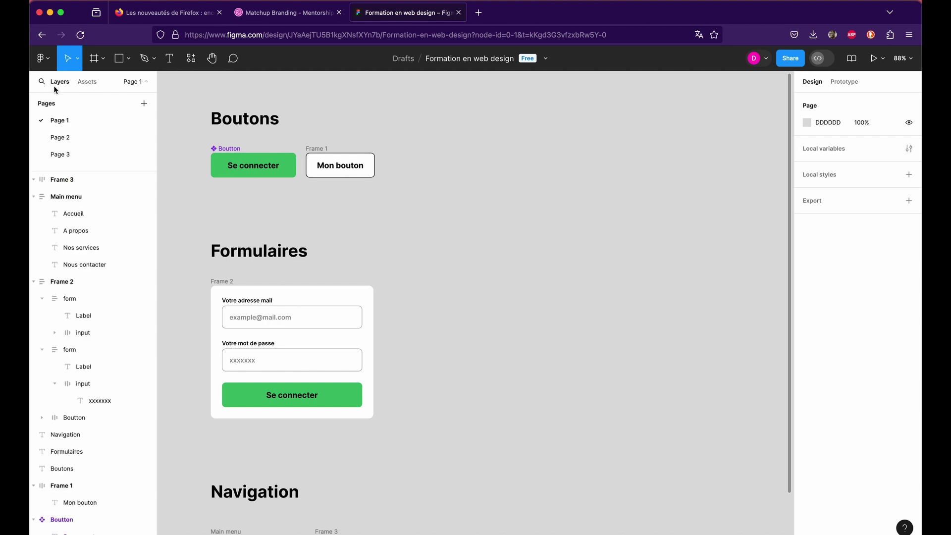
{"action": "key", "text": "super+z"}
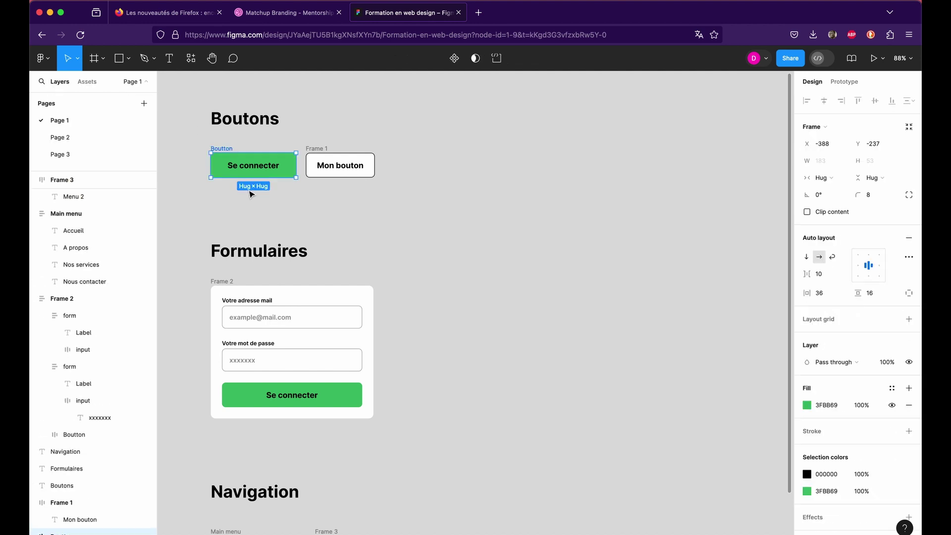
{"action": "left_click", "coordinate": [250, 193]}
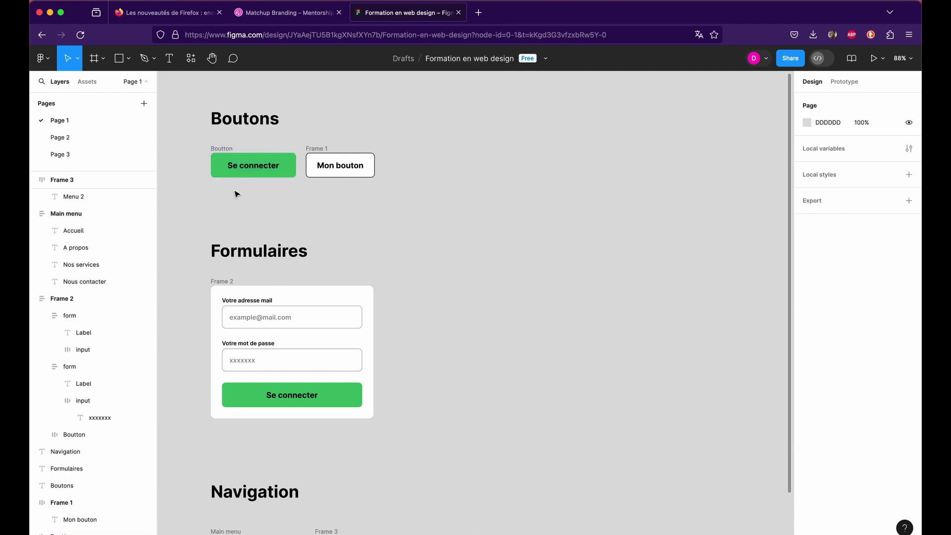